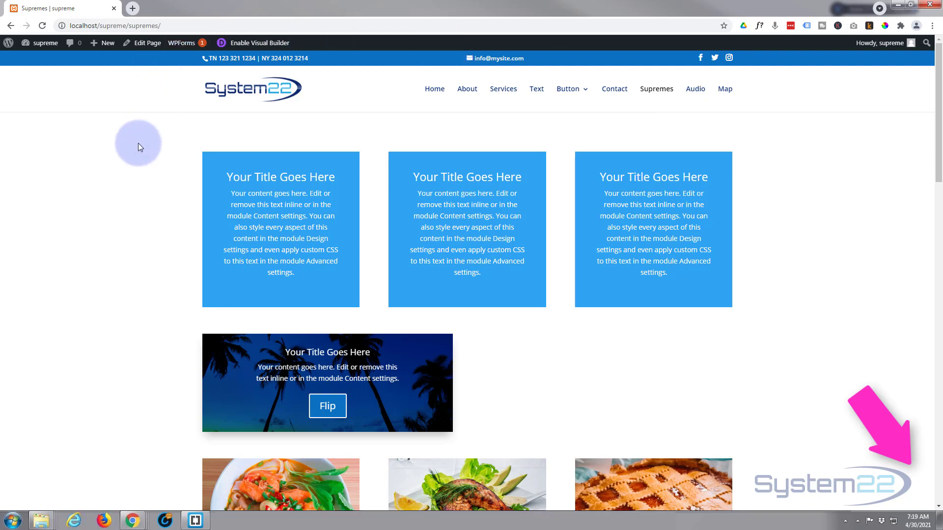
Switch the Supremes page into Divi Visual Builder editing mode
{"action": "mouse_move", "coordinate": [274, 410]}
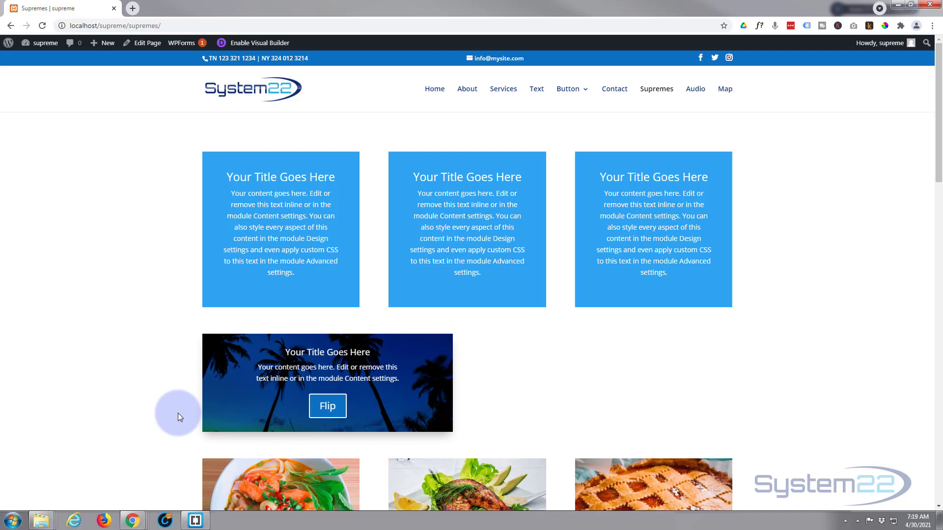
{"action": "mouse_move", "coordinate": [216, 416]}
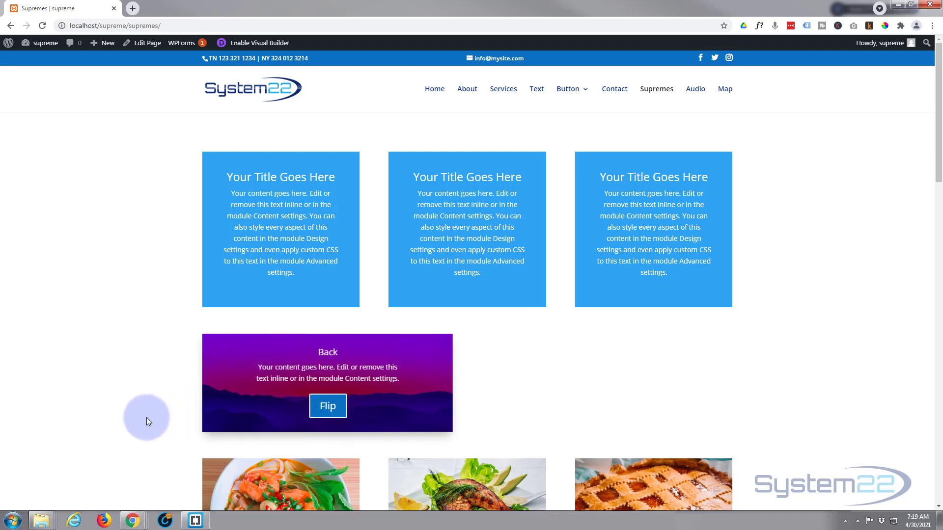
{"action": "mouse_move", "coordinate": [229, 388]}
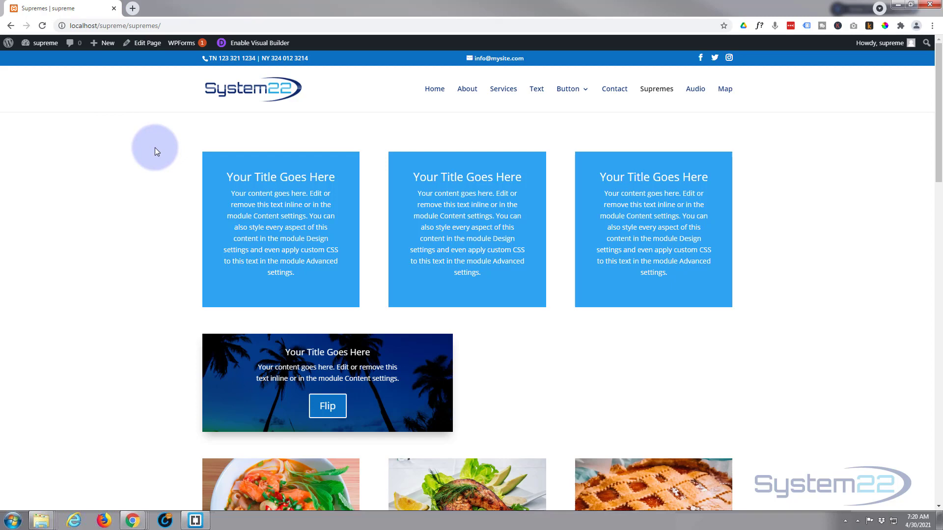
{"action": "left_click", "coordinate": [258, 43]}
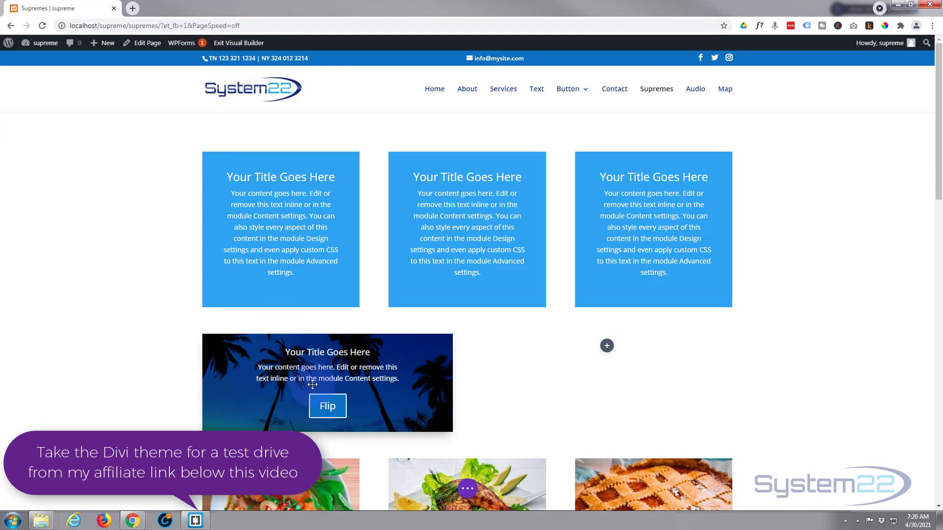
Review the existing flipbox's Design > Animation settings: hover-triggered 3D Flip Left at 0.6s
{"action": "mouse_move", "coordinate": [313, 380]}
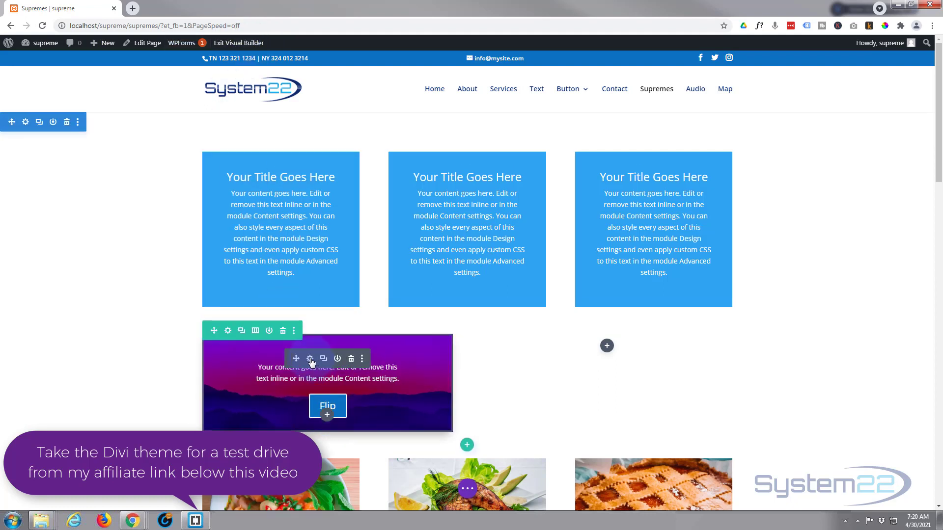
{"action": "left_click", "coordinate": [310, 359]}
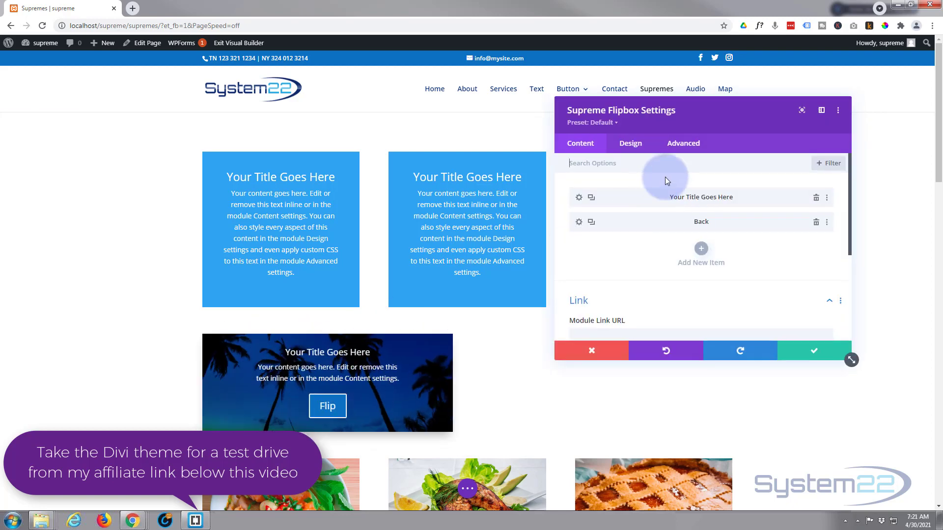
{"action": "left_click", "coordinate": [645, 157]}
{"action": "left_click", "coordinate": [639, 150]}
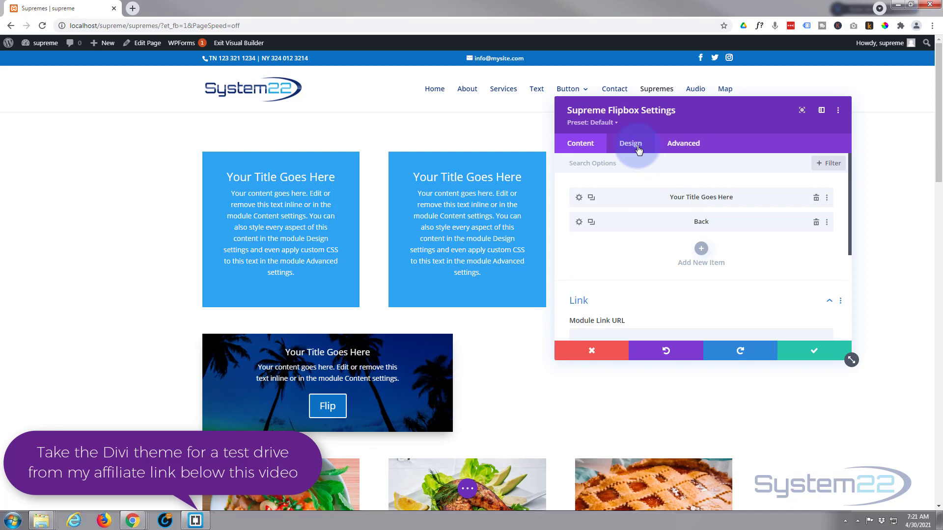
{"action": "scroll", "coordinate": [653, 221], "scroll_direction": "down", "scroll_amount": 5}
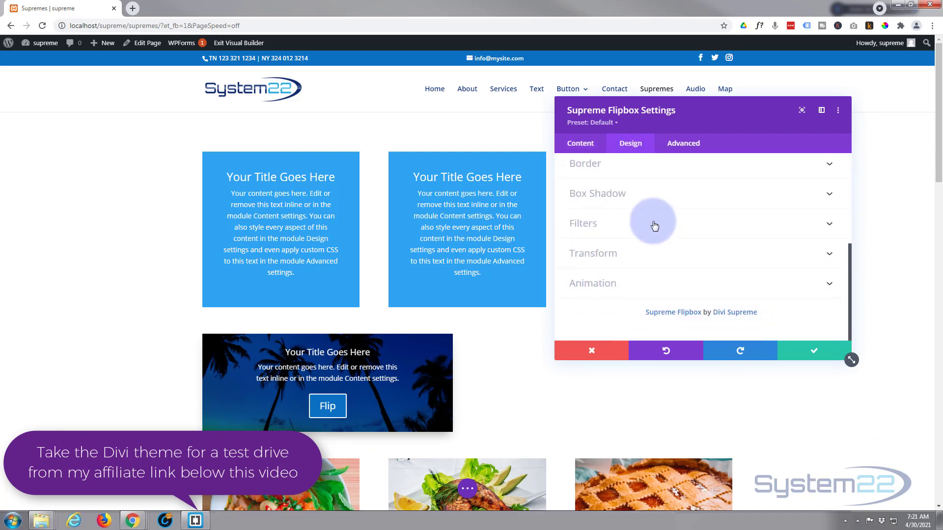
{"action": "left_click", "coordinate": [647, 284]}
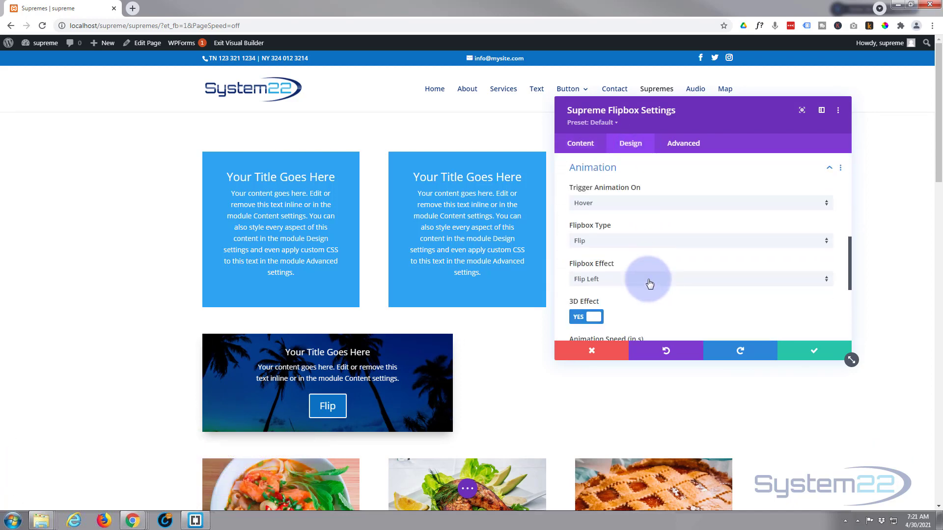
{"action": "scroll", "coordinate": [649, 278], "scroll_direction": "down", "scroll_amount": 1}
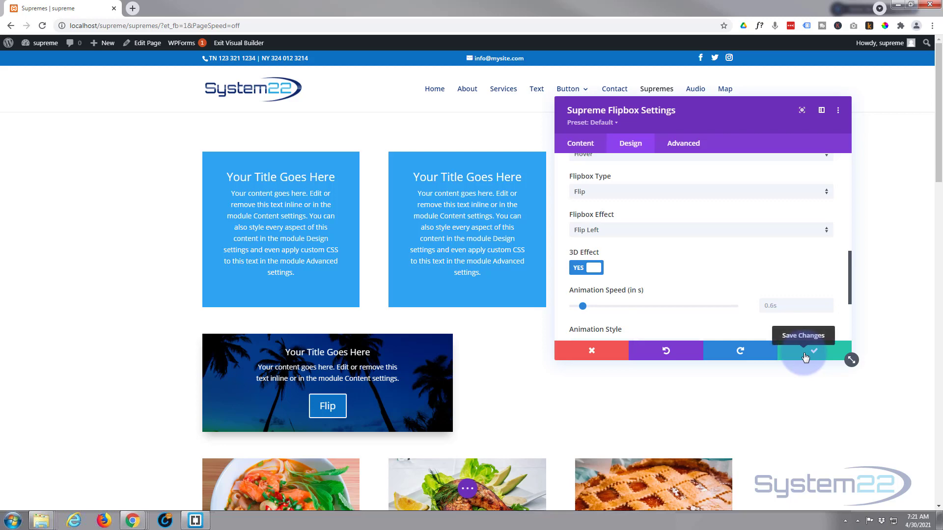
Save the flipbox settings and list the empty column's modules down to Supreme Flipbox
{"action": "left_click", "coordinate": [807, 354]}
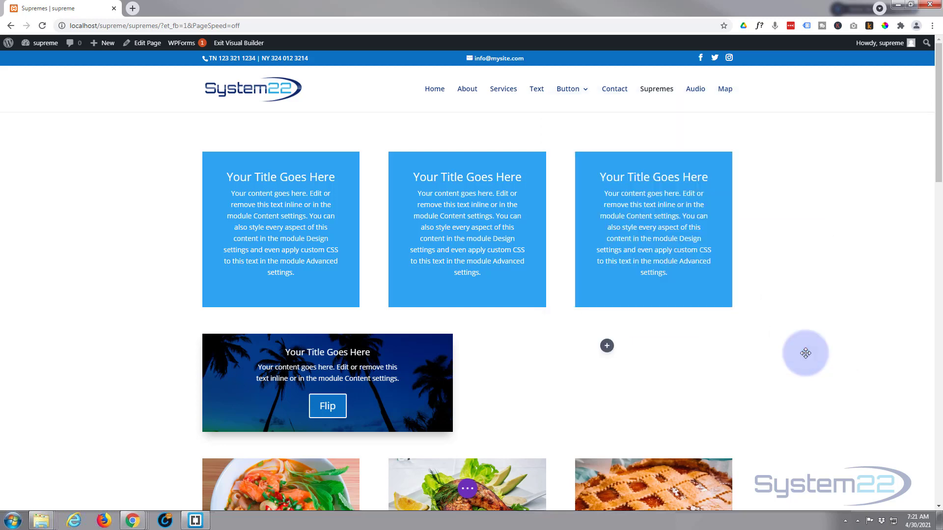
{"action": "left_click", "coordinate": [607, 347]}
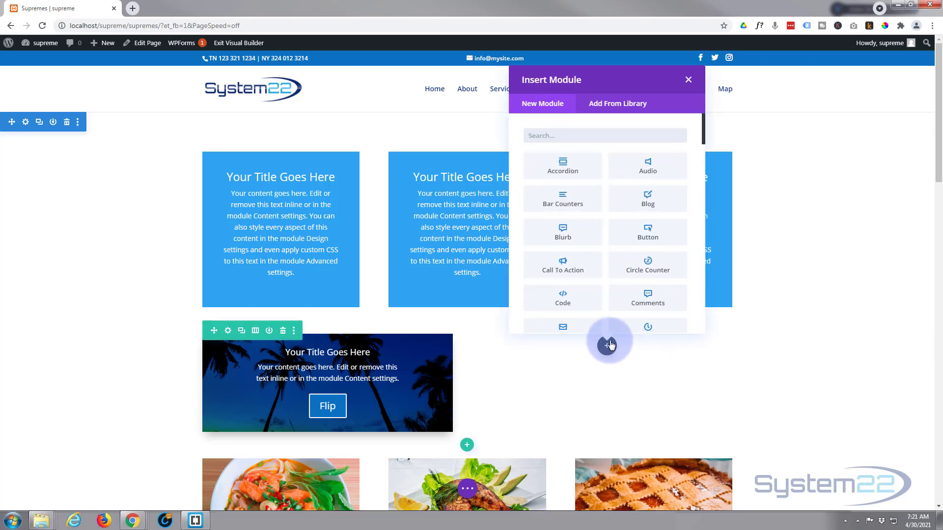
{"action": "scroll", "coordinate": [627, 196], "scroll_direction": "down", "scroll_amount": 4}
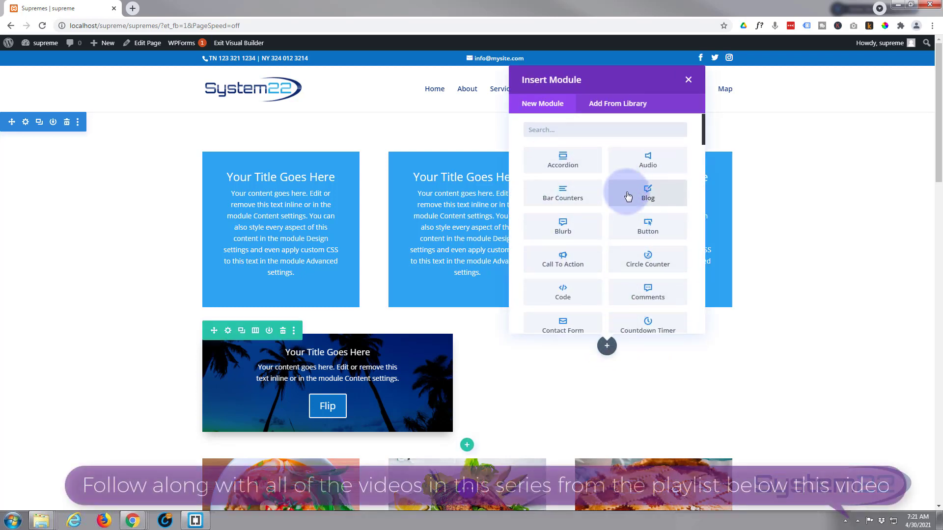
{"action": "scroll", "coordinate": [627, 197], "scroll_direction": "down", "scroll_amount": 6}
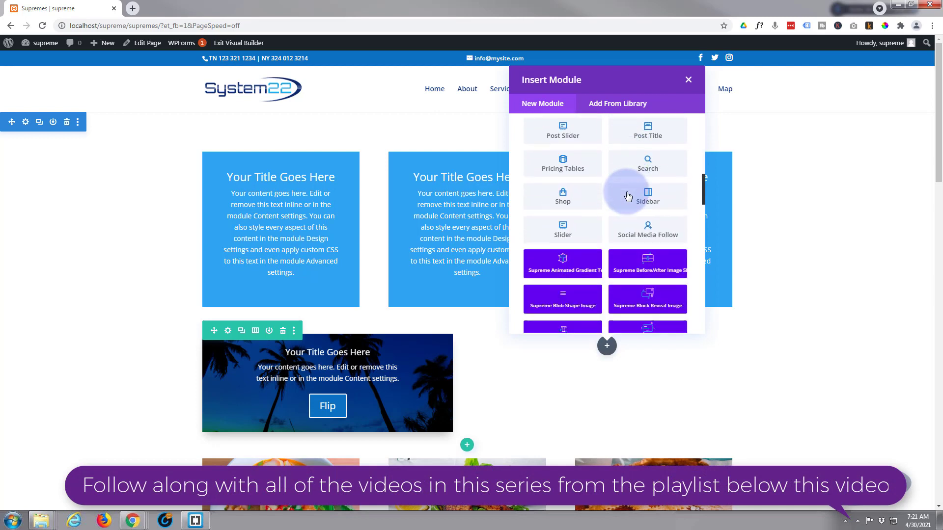
{"action": "scroll", "coordinate": [628, 197], "scroll_direction": "down", "scroll_amount": 2}
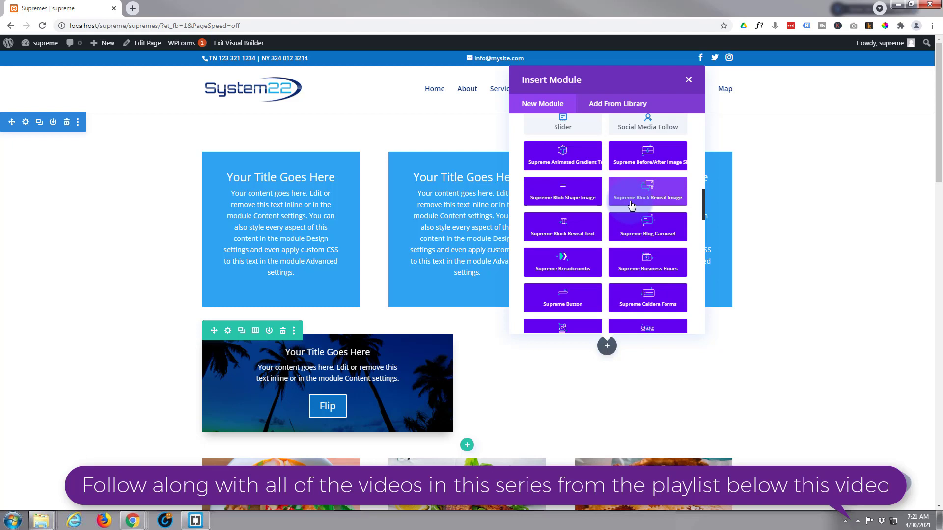
{"action": "scroll", "coordinate": [632, 205], "scroll_direction": "down", "scroll_amount": 2}
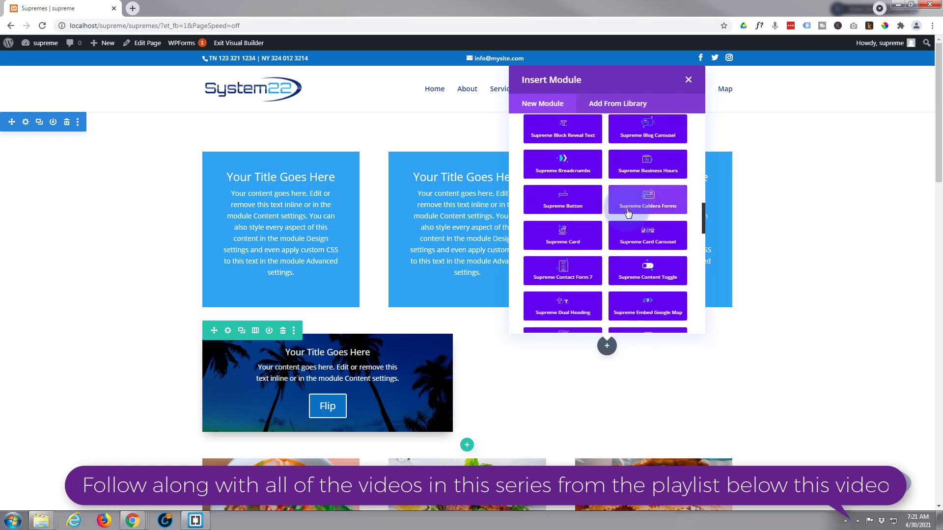
{"action": "scroll", "coordinate": [628, 213], "scroll_direction": "down", "scroll_amount": 2}
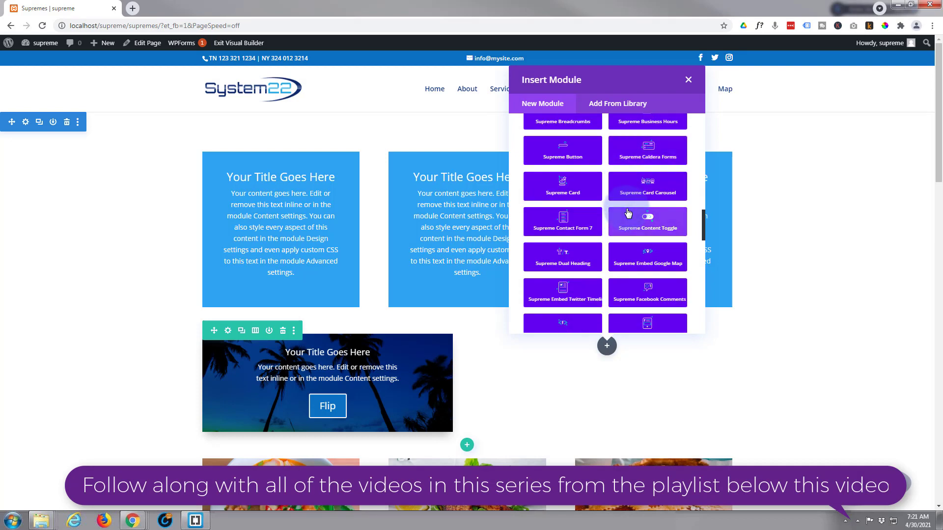
{"action": "scroll", "coordinate": [629, 212], "scroll_direction": "down", "scroll_amount": 1}
{"action": "scroll", "coordinate": [628, 212], "scroll_direction": "down", "scroll_amount": 1}
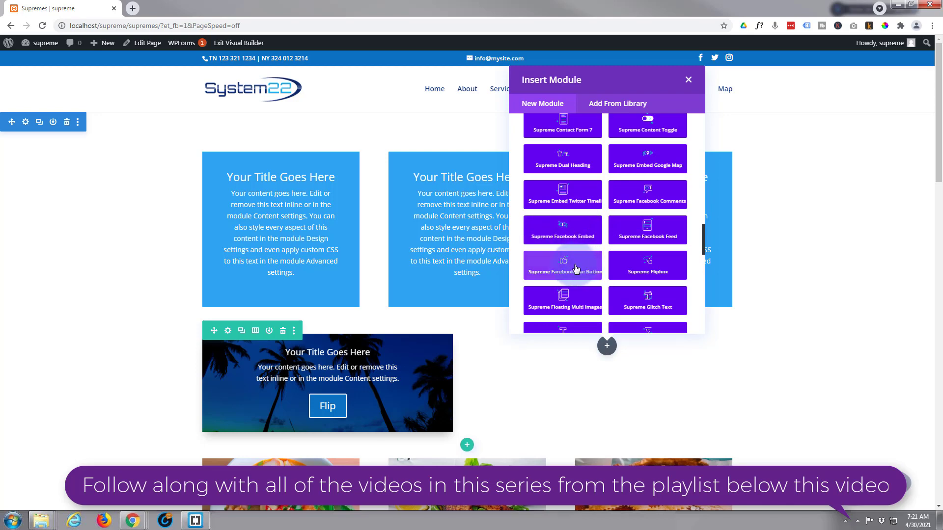
Insert a Supreme Flipbox module and add a new flipbox item, expanding its text settings
{"action": "left_click", "coordinate": [638, 275]}
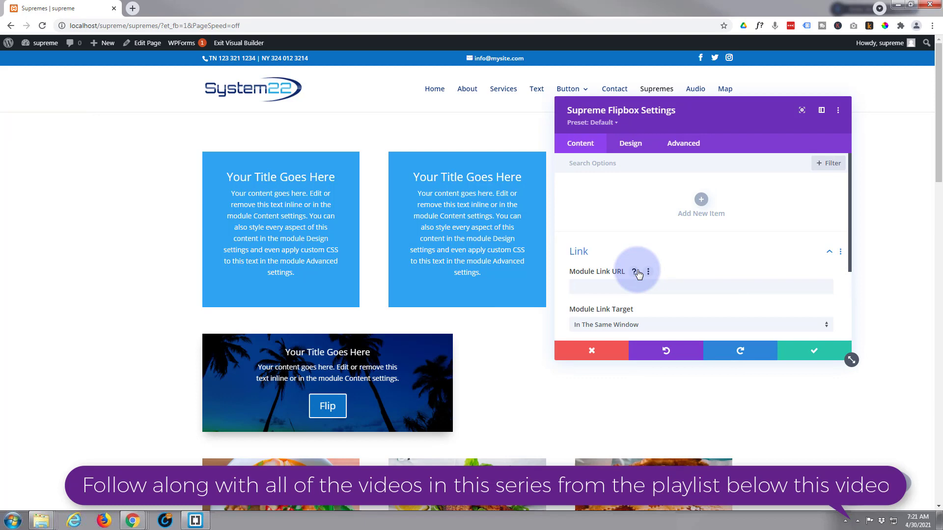
{"action": "left_click", "coordinate": [701, 202]}
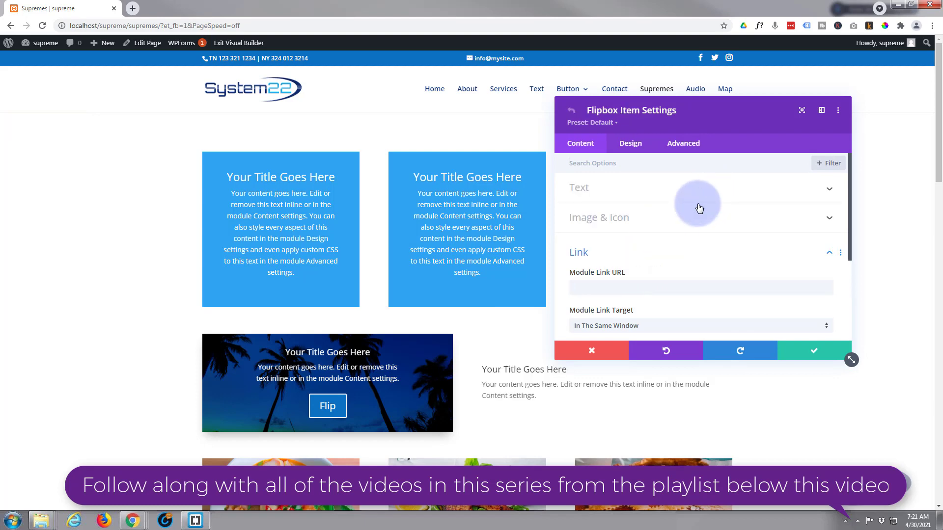
{"action": "left_click", "coordinate": [661, 196]}
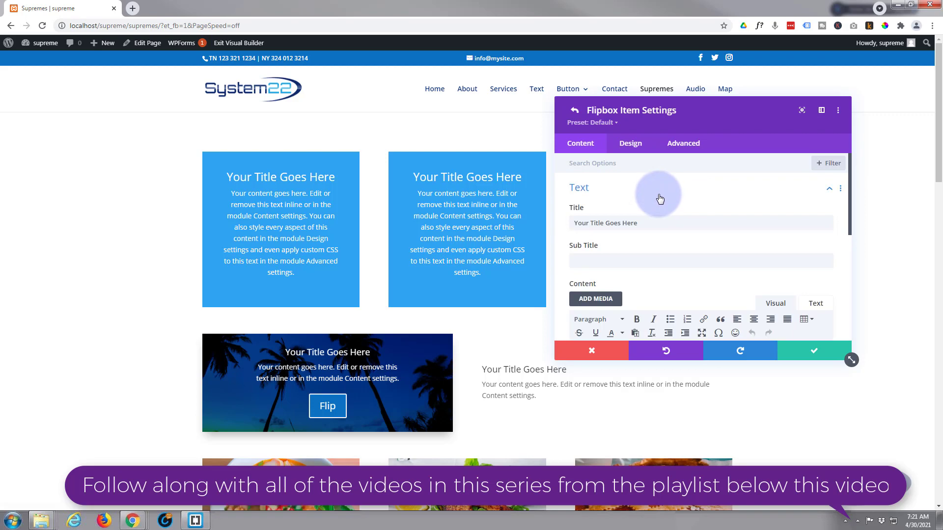
{"action": "scroll", "coordinate": [659, 198], "scroll_direction": "down", "scroll_amount": 1}
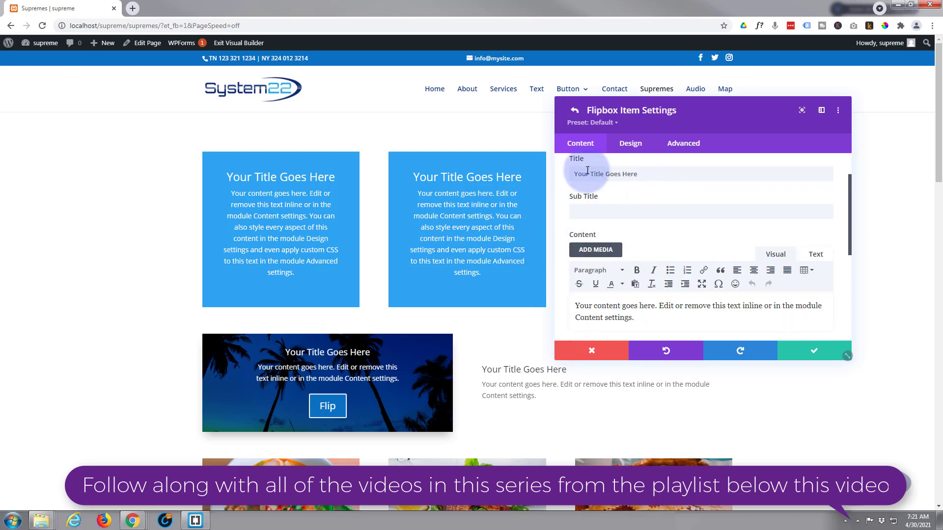
{"action": "left_click_drag", "start_coordinate": [642, 120], "coordinate": [249, 246]}
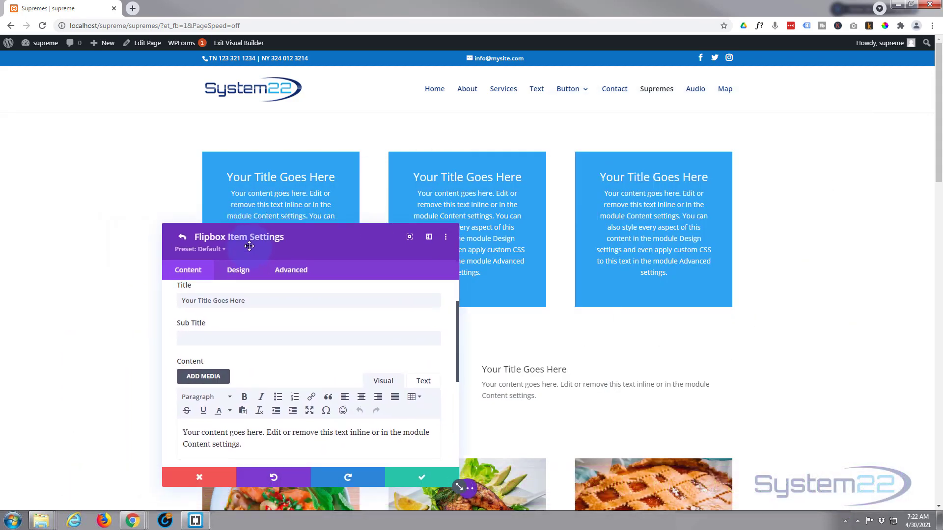
Select the item's sub title and expand the item's Link settings
{"action": "left_click", "coordinate": [202, 343]}
{"action": "scroll", "coordinate": [226, 339], "scroll_direction": "down", "scroll_amount": 2}
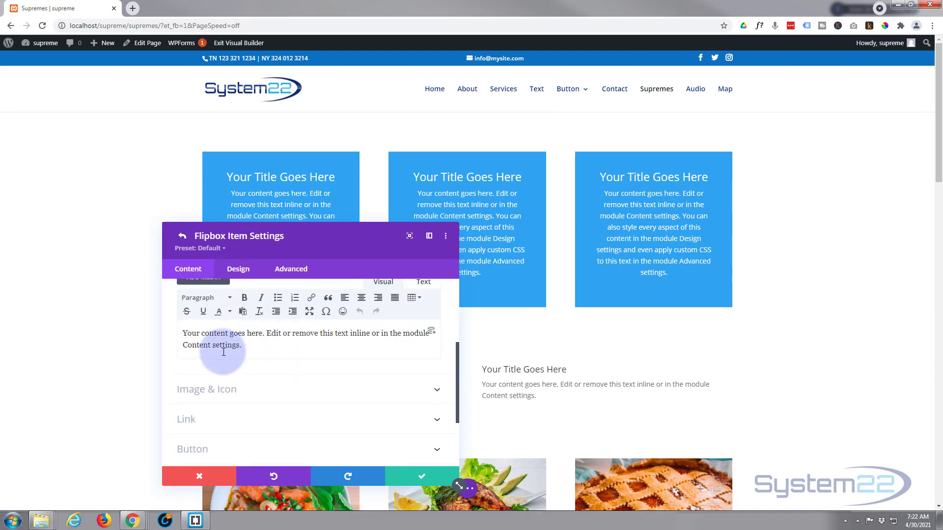
{"action": "scroll", "coordinate": [259, 351], "scroll_direction": "up", "scroll_amount": 1}
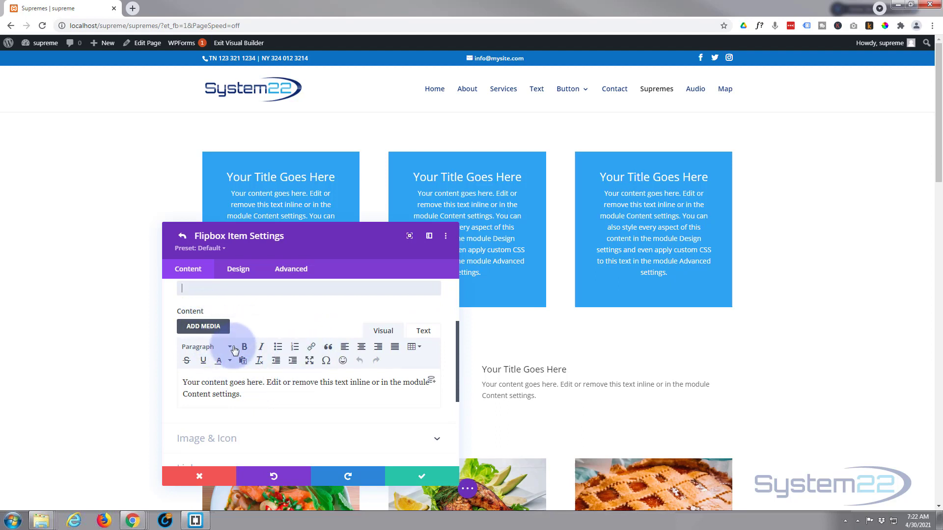
{"action": "scroll", "coordinate": [266, 362], "scroll_direction": "down", "scroll_amount": 2}
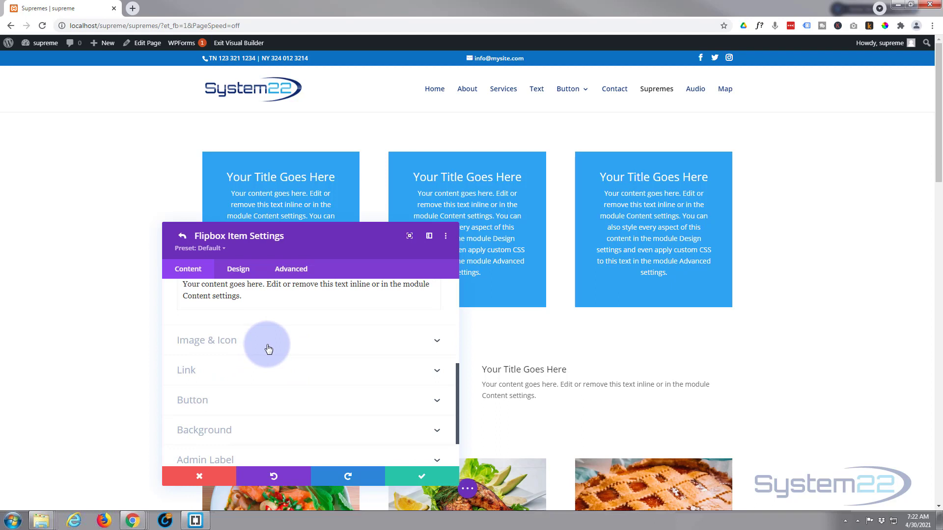
{"action": "left_click", "coordinate": [248, 377]}
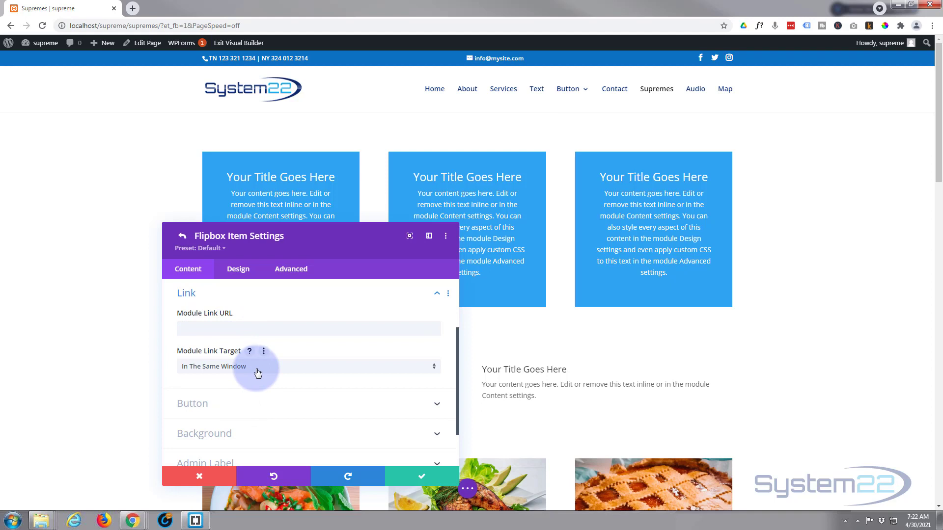
Keep the link target as same window and add a button labelled 'Flip' linking to '#'
{"action": "left_click", "coordinate": [253, 369]}
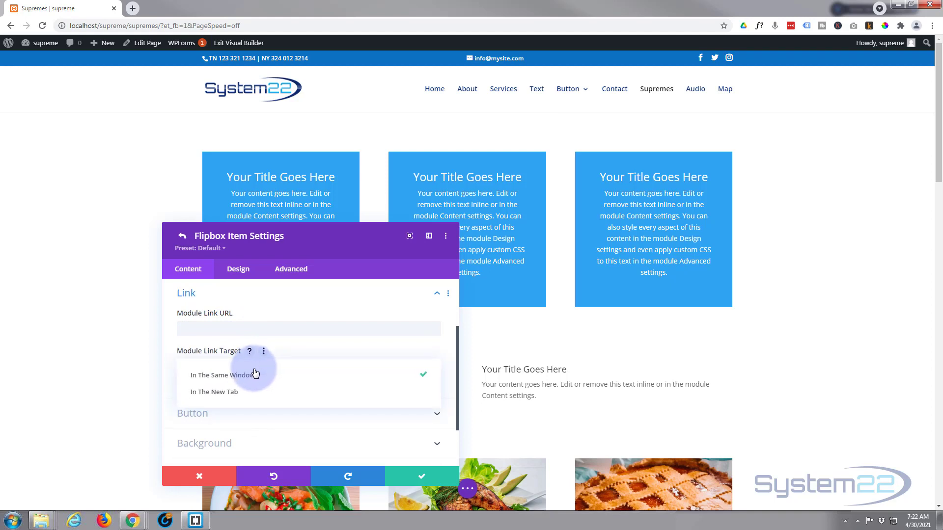
{"action": "left_click", "coordinate": [170, 376]}
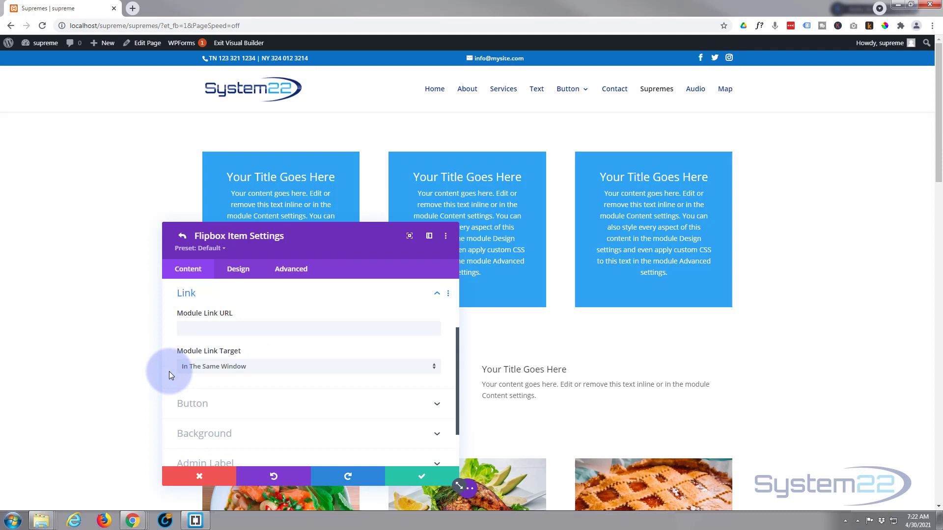
{"action": "scroll", "coordinate": [169, 372], "scroll_direction": "down", "scroll_amount": 1}
{"action": "left_click", "coordinate": [259, 362]}
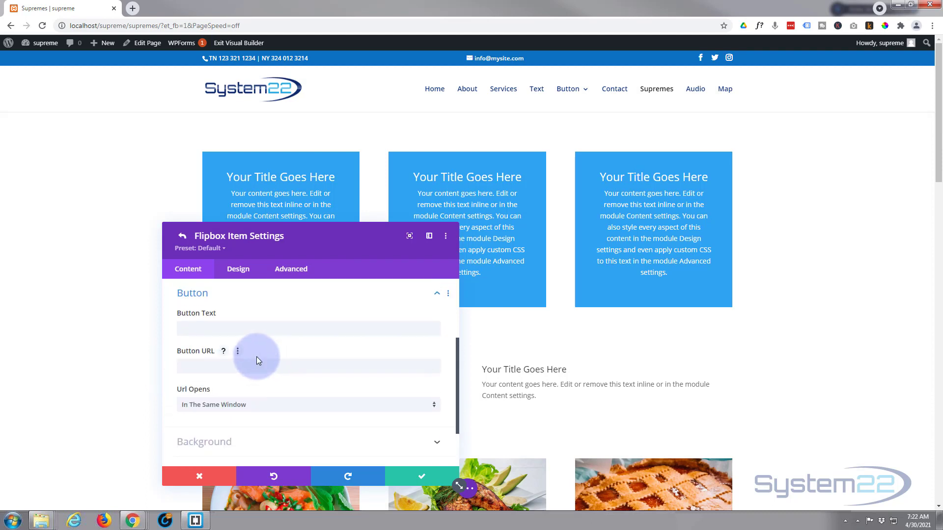
{"action": "left_click", "coordinate": [211, 330]}
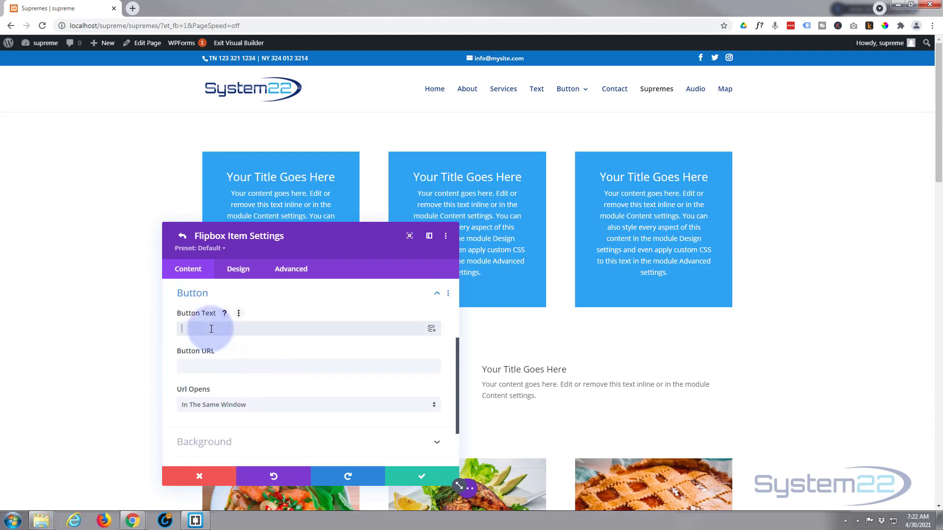
{"action": "type", "text": "Flip"}
{"action": "left_click", "coordinate": [202, 367]}
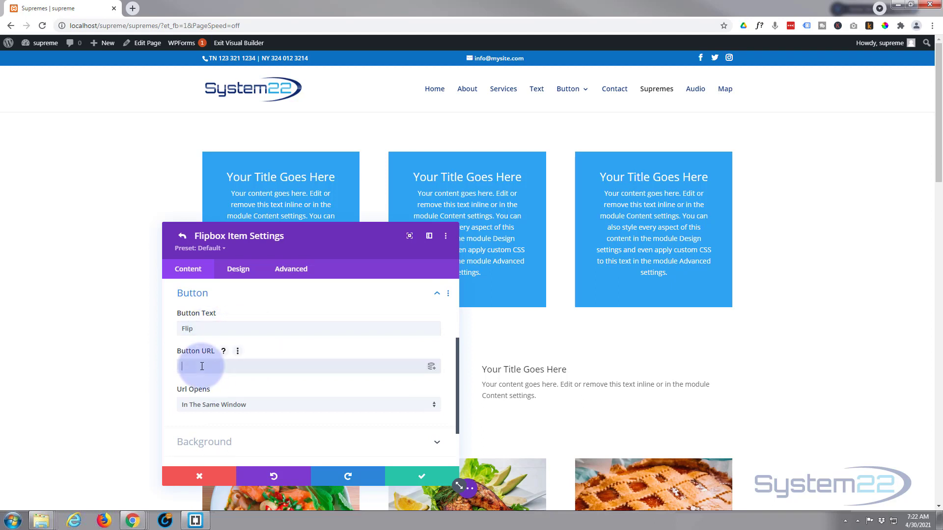
{"action": "type", "text": "#"}
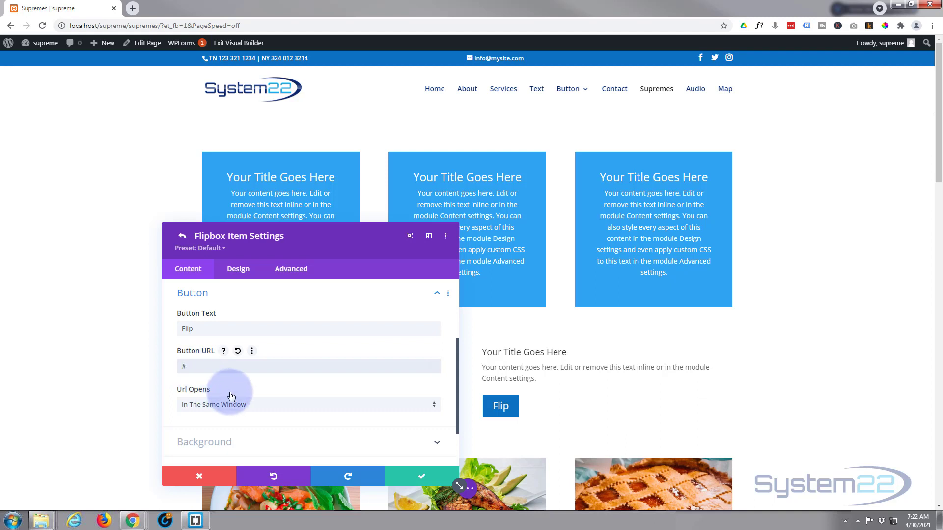
{"action": "scroll", "coordinate": [238, 370], "scroll_direction": "down", "scroll_amount": 1}
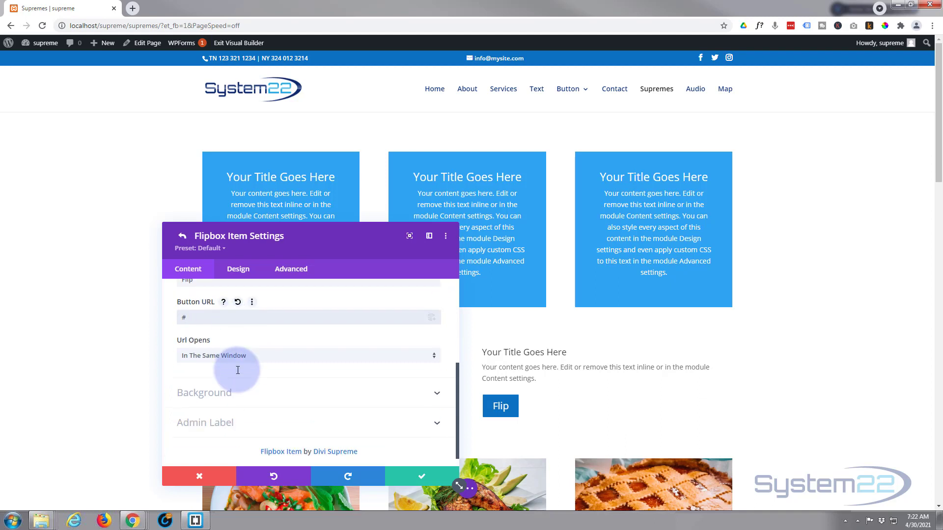
{"action": "scroll", "coordinate": [249, 371], "scroll_direction": "down", "scroll_amount": 1}
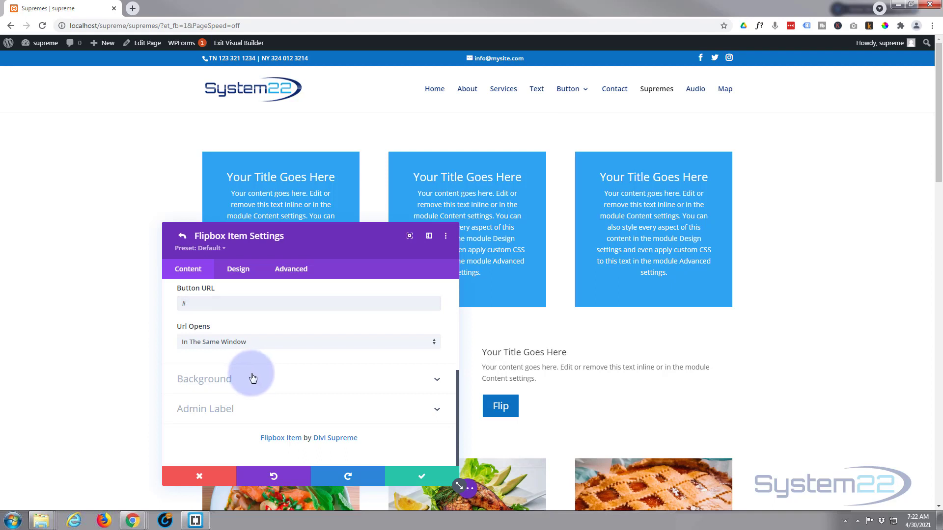
Give the flipbox item a blue background with the city skyline image from the Media Library
{"action": "left_click", "coordinate": [251, 377]}
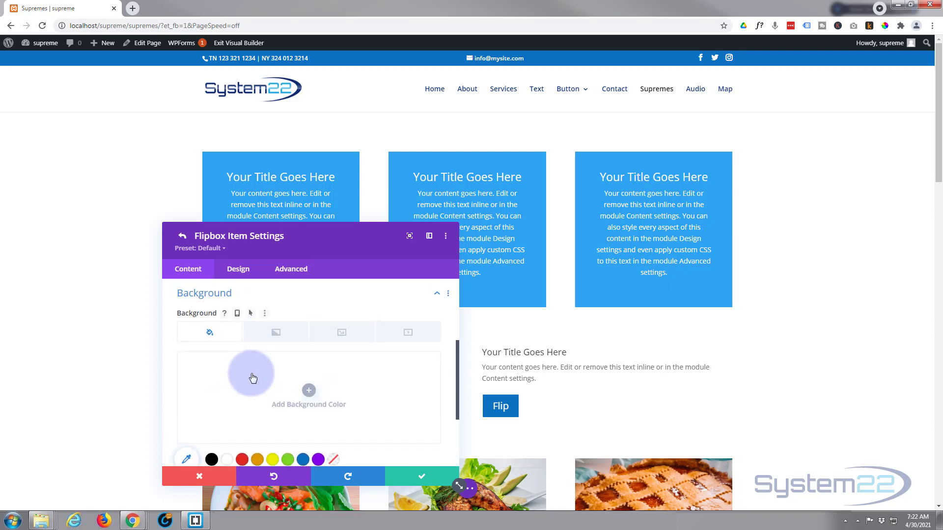
{"action": "left_click", "coordinate": [302, 461]}
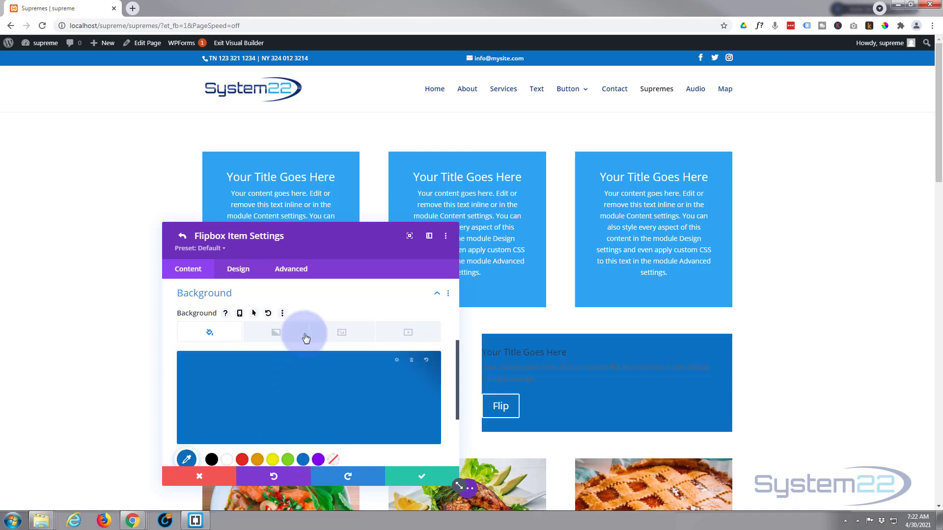
{"action": "left_click", "coordinate": [338, 332]}
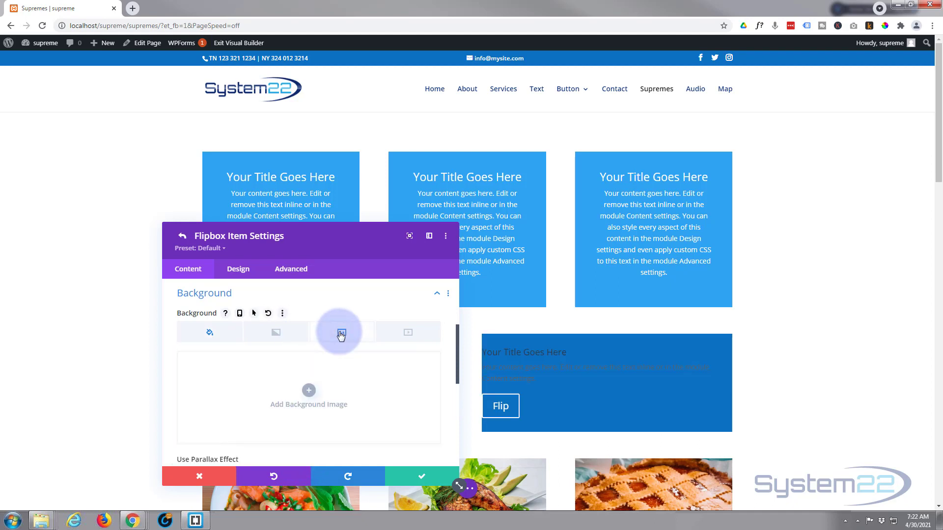
{"action": "left_click", "coordinate": [308, 392]}
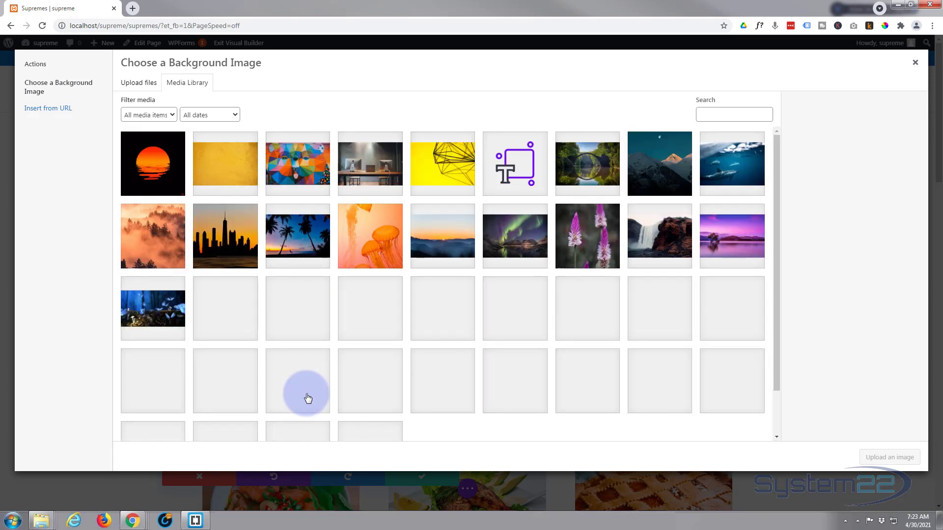
{"action": "left_click", "coordinate": [242, 252]}
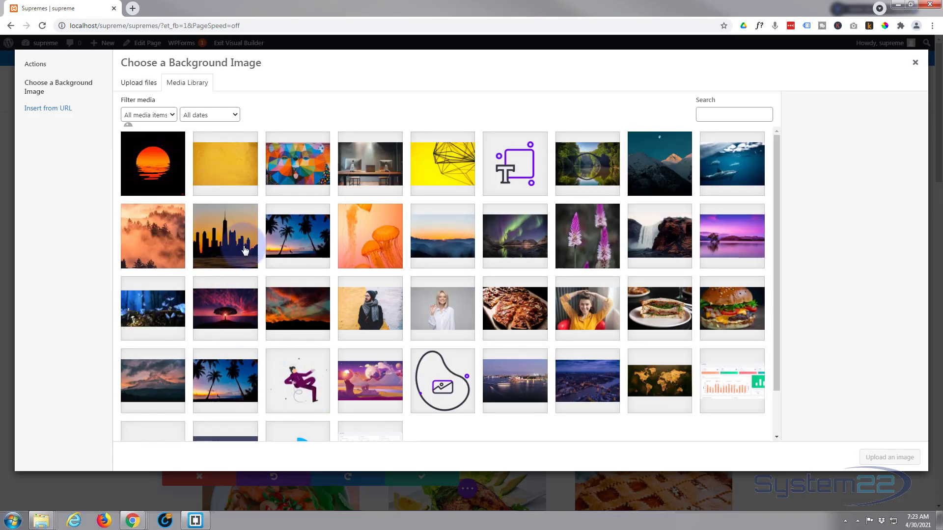
{"action": "left_click", "coordinate": [890, 457]}
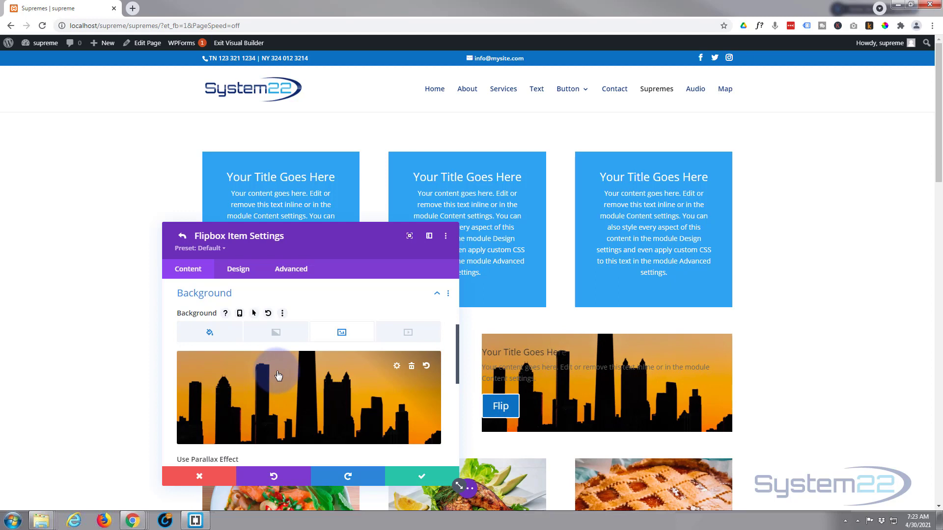
Set the skyline background image's blend mode to Saturation
{"action": "scroll", "coordinate": [281, 369], "scroll_direction": "down", "scroll_amount": 2}
{"action": "scroll", "coordinate": [282, 369], "scroll_direction": "down", "scroll_amount": 1}
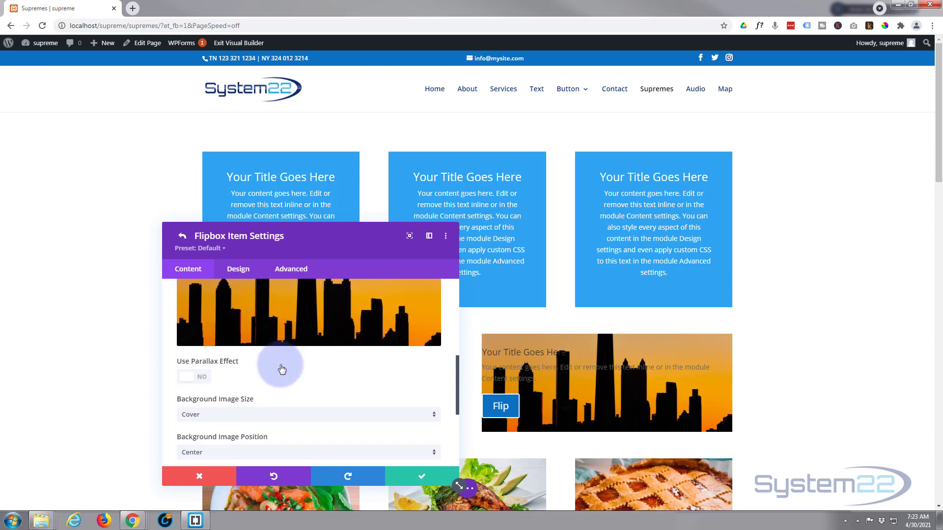
{"action": "scroll", "coordinate": [309, 359], "scroll_direction": "down", "scroll_amount": 3}
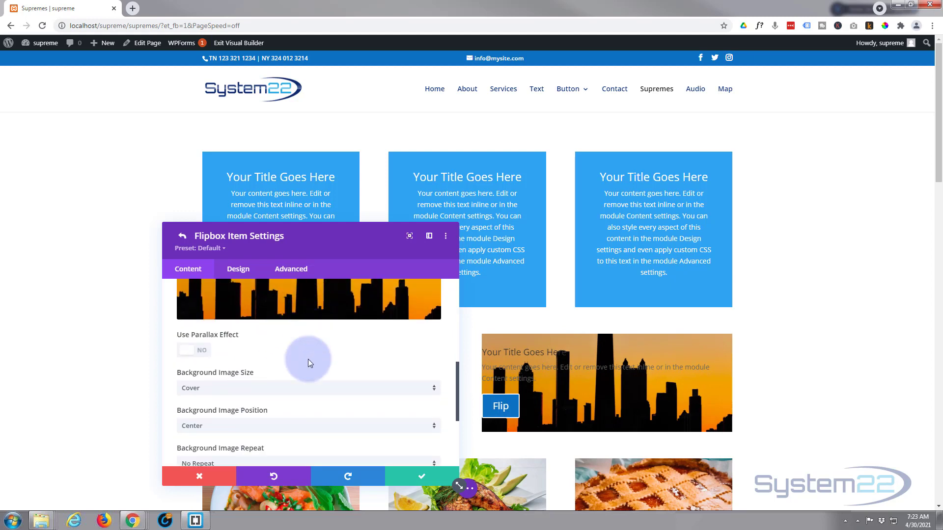
{"action": "scroll", "coordinate": [261, 378], "scroll_direction": "down", "scroll_amount": 1}
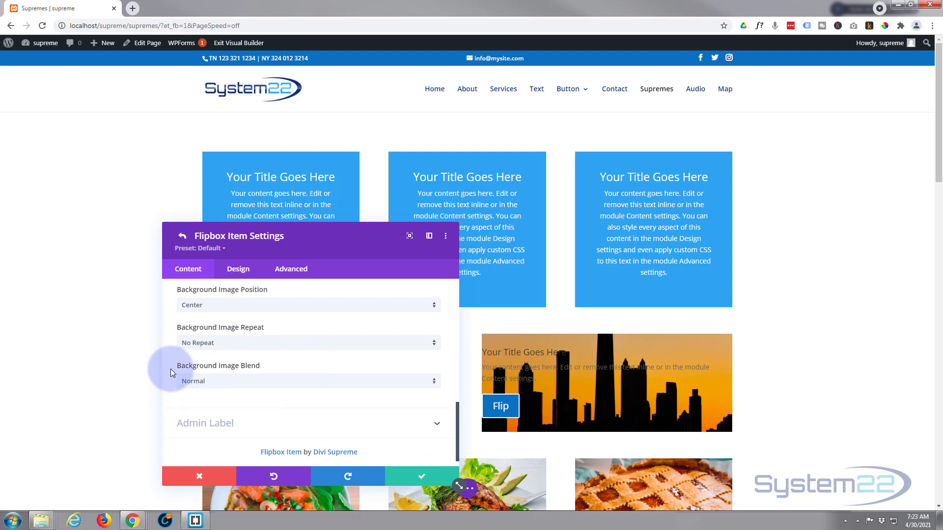
{"action": "left_click", "coordinate": [232, 383]}
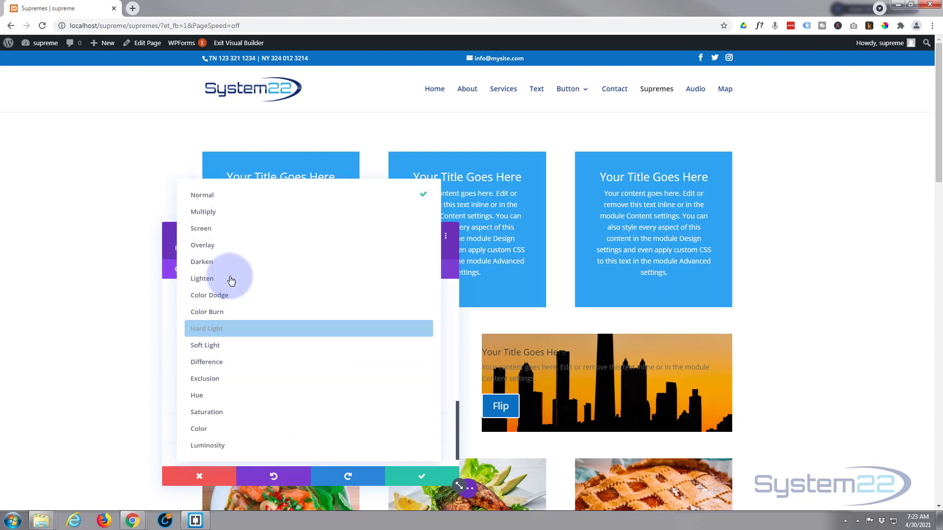
{"action": "left_click", "coordinate": [225, 219]}
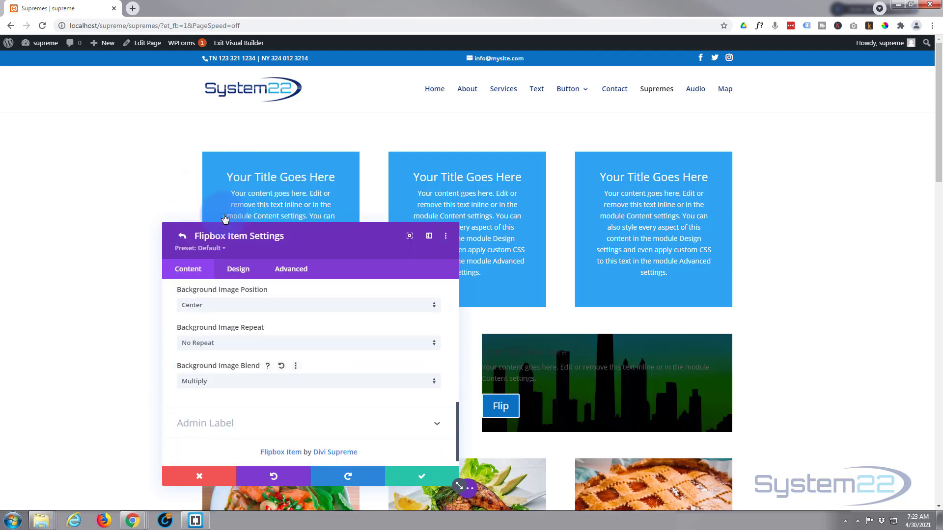
{"action": "left_click", "coordinate": [259, 281]}
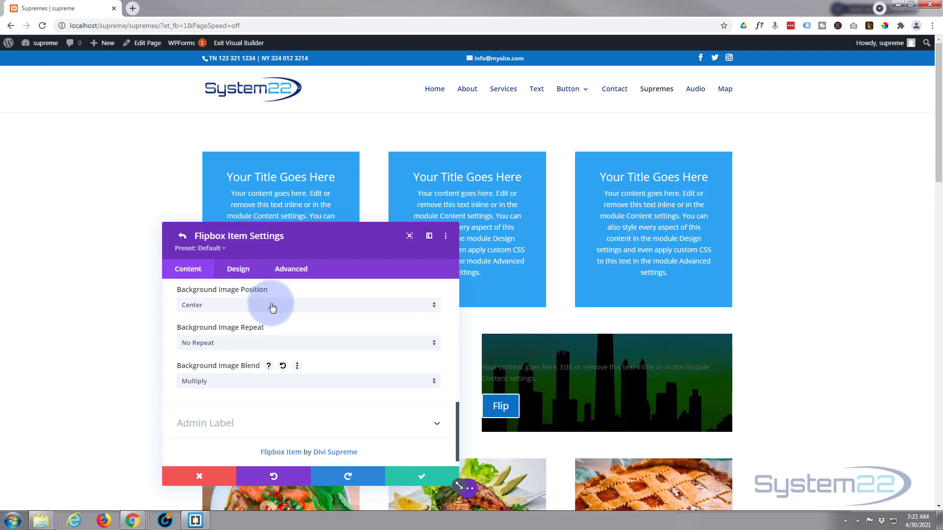
{"action": "left_click", "coordinate": [260, 381]}
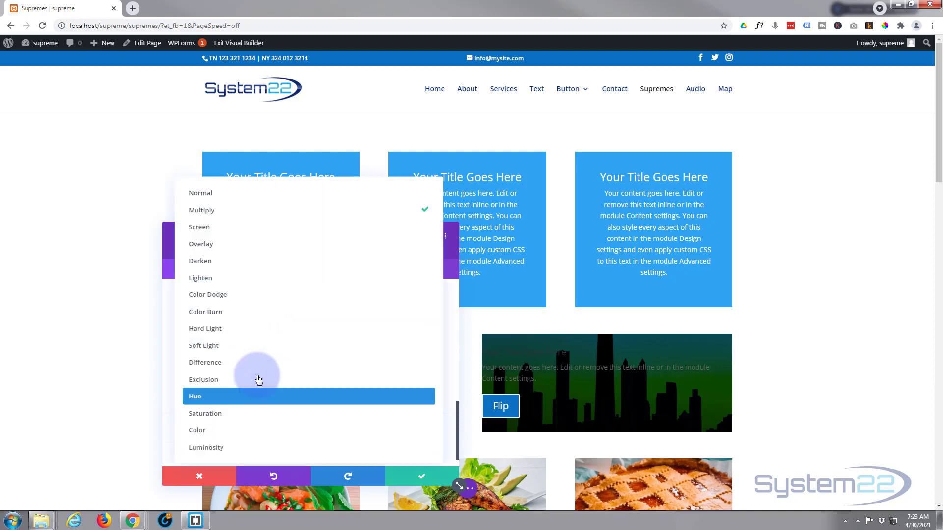
{"action": "left_click", "coordinate": [244, 415]}
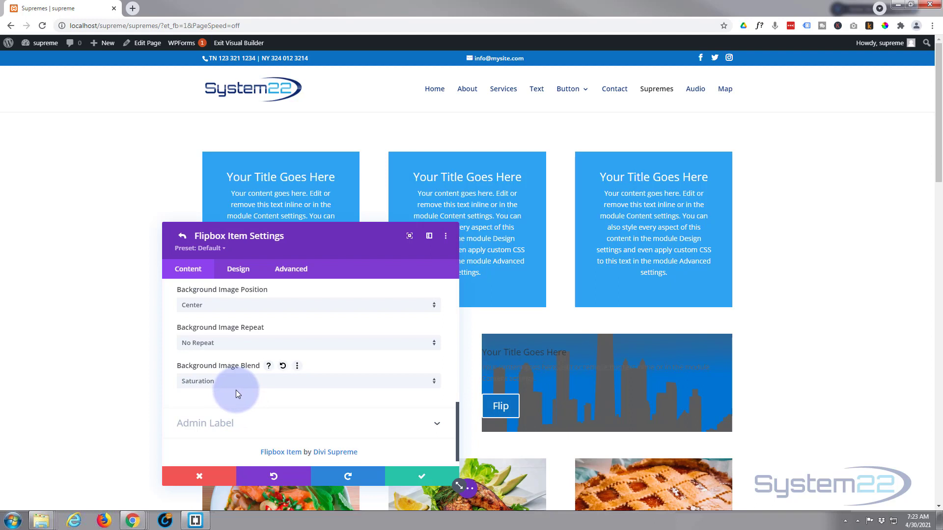
{"action": "scroll", "coordinate": [238, 391], "scroll_direction": "down", "scroll_amount": 1}
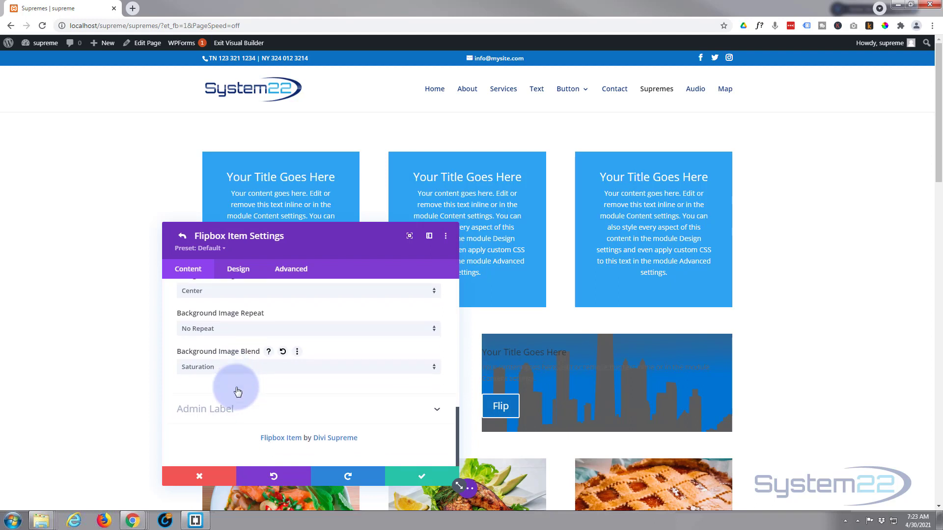
{"action": "left_click", "coordinate": [235, 265]}
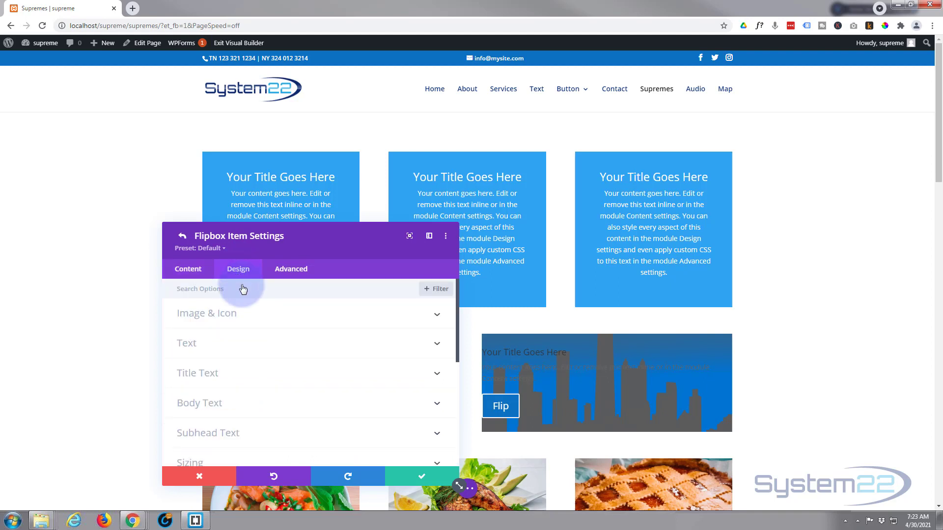
Center-align the flipbox item's text and Flip button, and set the text colour to Light
{"action": "left_click", "coordinate": [291, 318]}
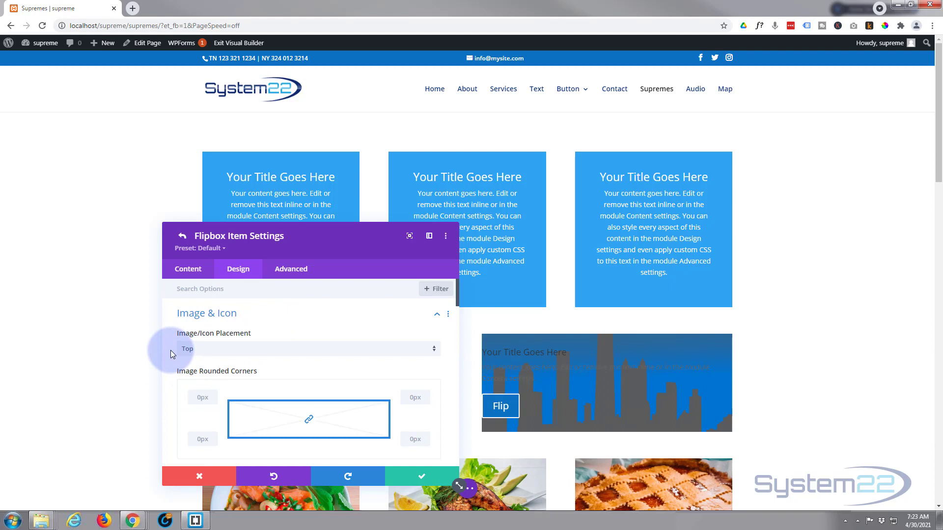
{"action": "scroll", "coordinate": [170, 341], "scroll_direction": "down", "scroll_amount": 5}
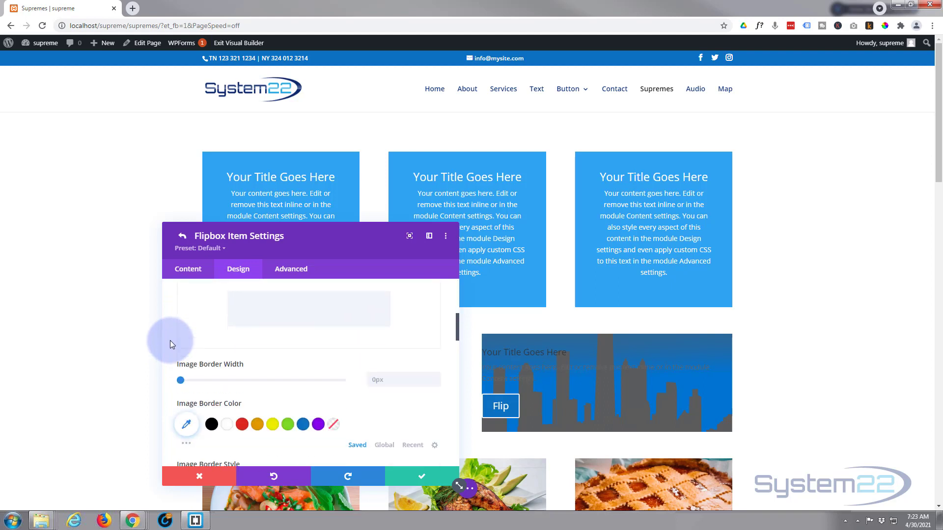
{"action": "scroll", "coordinate": [170, 341], "scroll_direction": "down", "scroll_amount": 10}
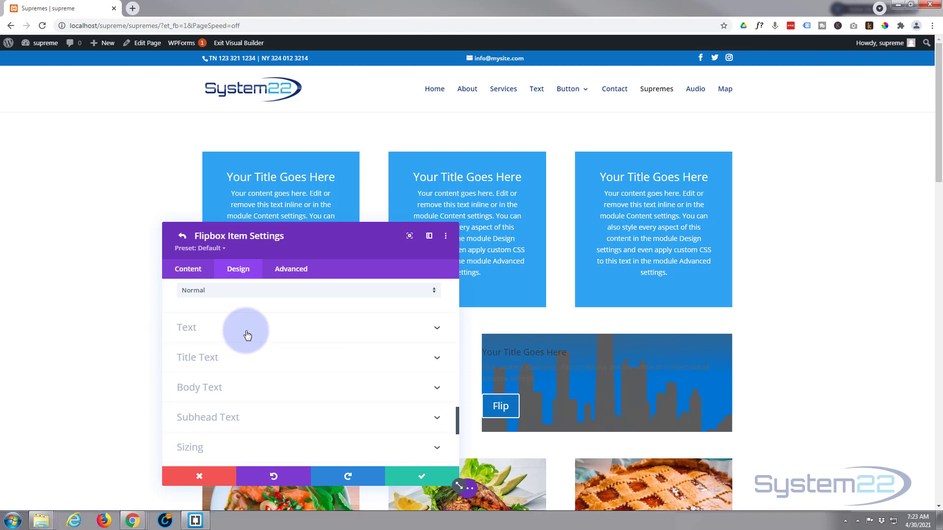
{"action": "left_click", "coordinate": [247, 336]}
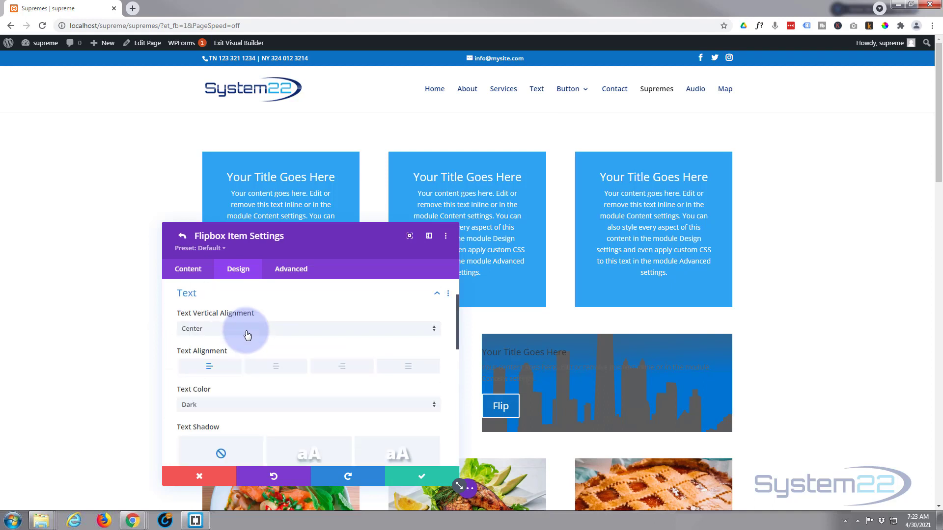
{"action": "left_click", "coordinate": [276, 369]}
{"action": "left_click", "coordinate": [275, 405]}
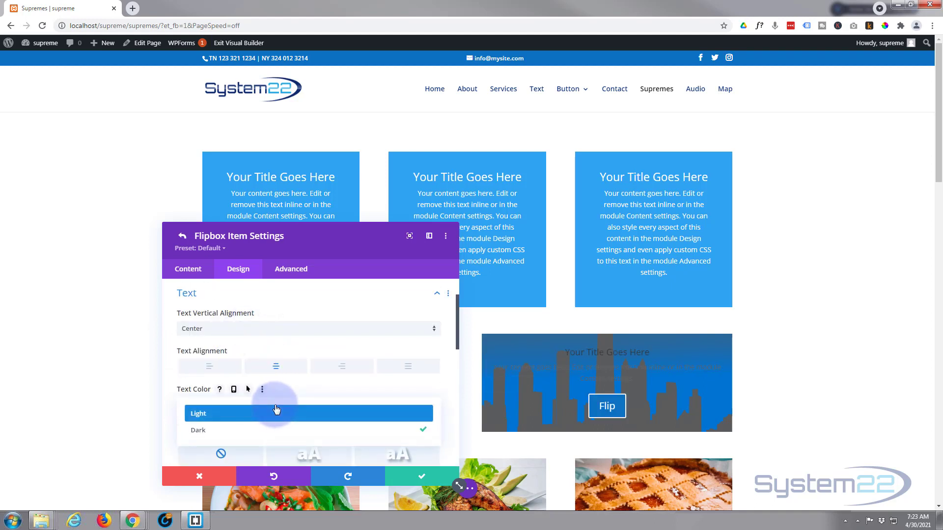
{"action": "left_click", "coordinate": [255, 423]}
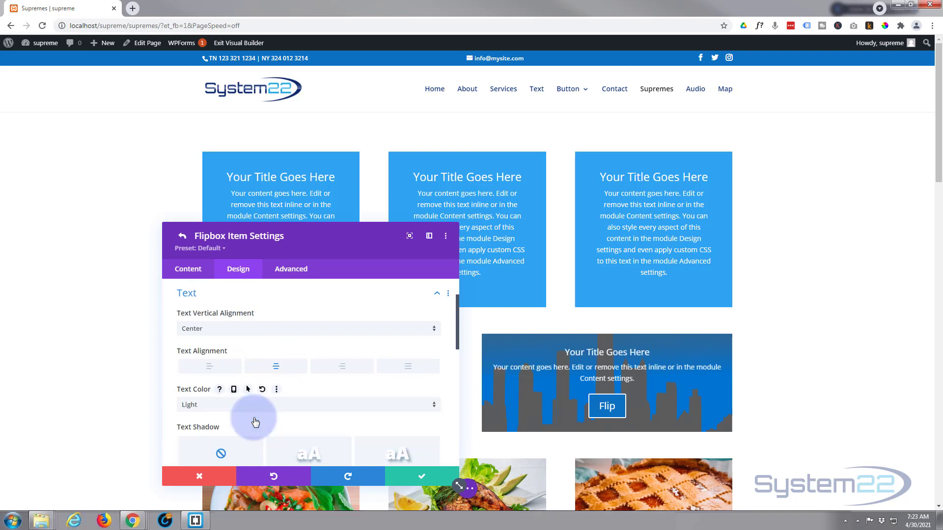
{"action": "scroll", "coordinate": [280, 354], "scroll_direction": "down", "scroll_amount": 4}
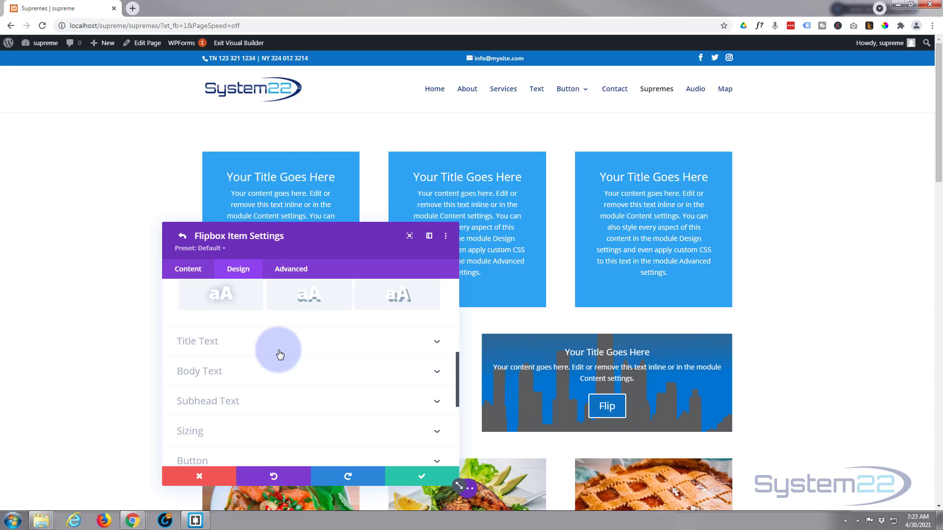
{"action": "scroll", "coordinate": [280, 354], "scroll_direction": "up", "scroll_amount": 1}
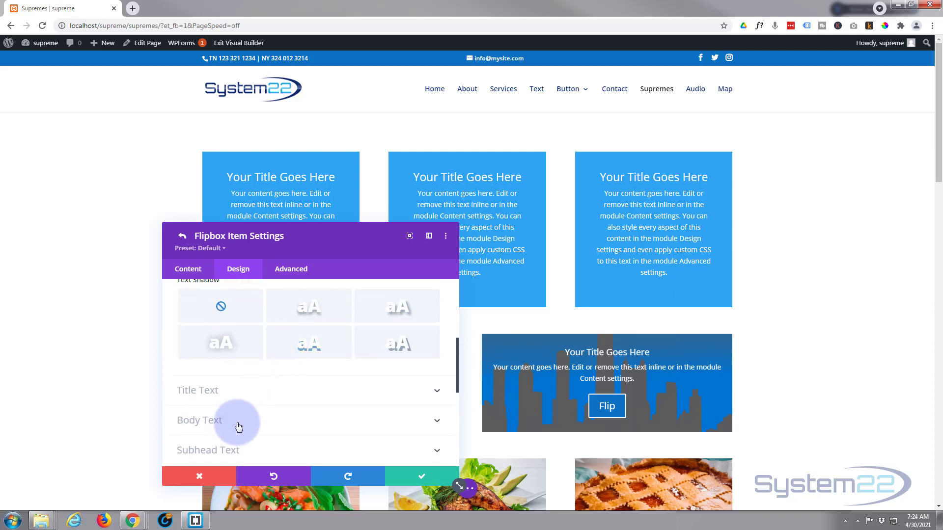
{"action": "scroll", "coordinate": [275, 383], "scroll_direction": "down", "scroll_amount": 1}
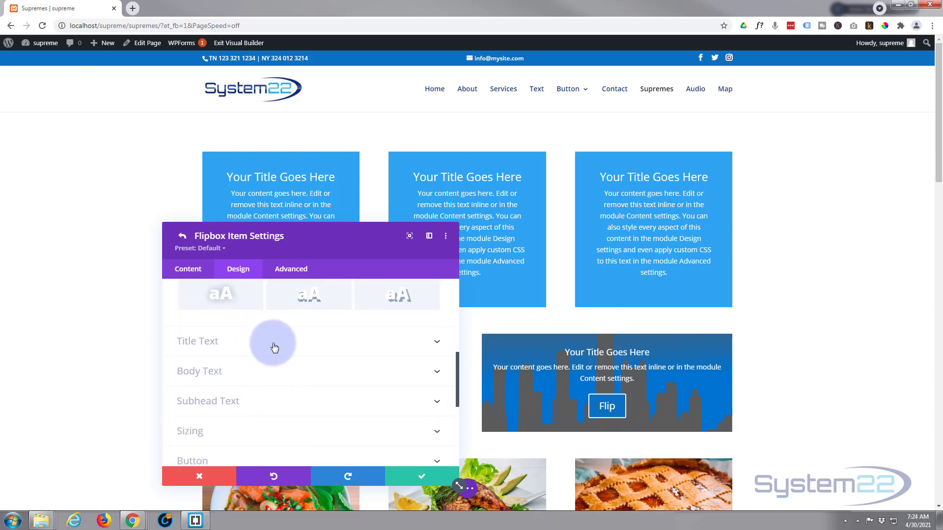
Keep the title font at Default and set the title font weight to Semi Bold
{"action": "left_click", "coordinate": [274, 348]}
{"action": "scroll", "coordinate": [272, 341], "scroll_direction": "down", "scroll_amount": 1}
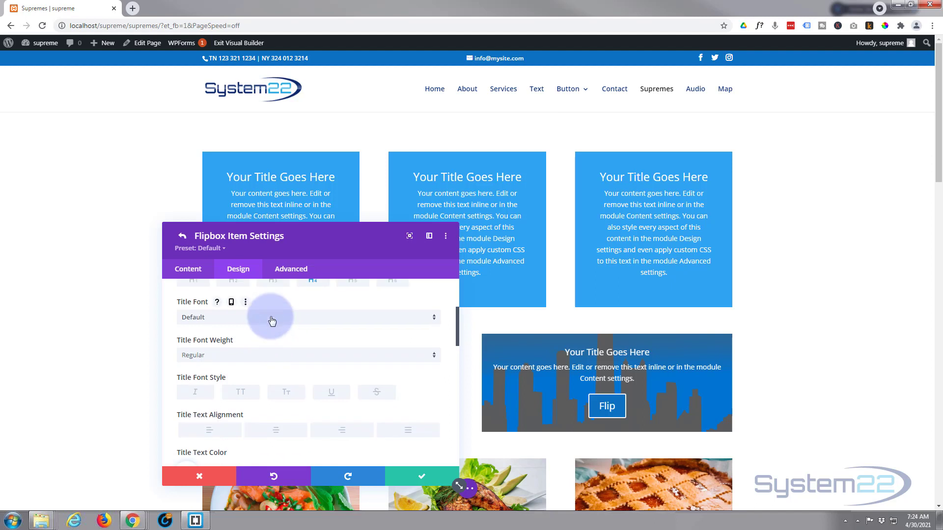
{"action": "left_click", "coordinate": [272, 319]}
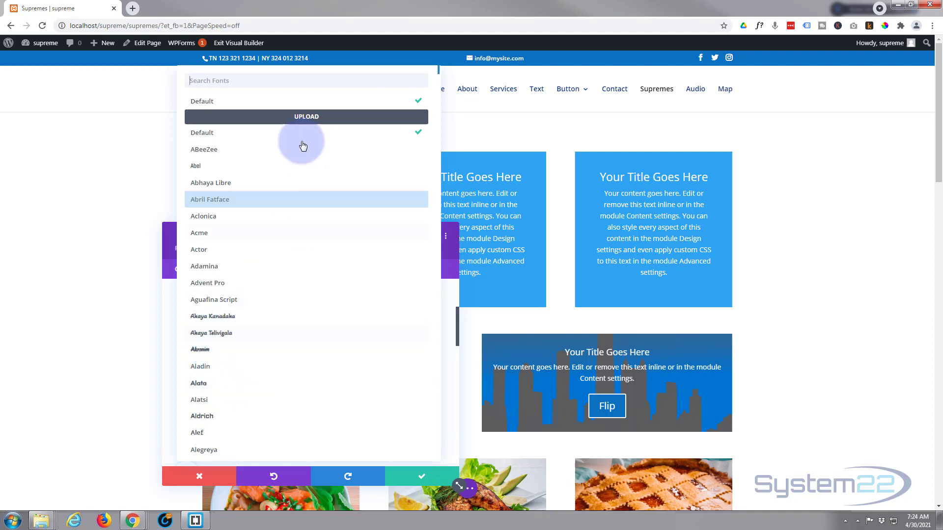
{"action": "left_click", "coordinate": [201, 130]}
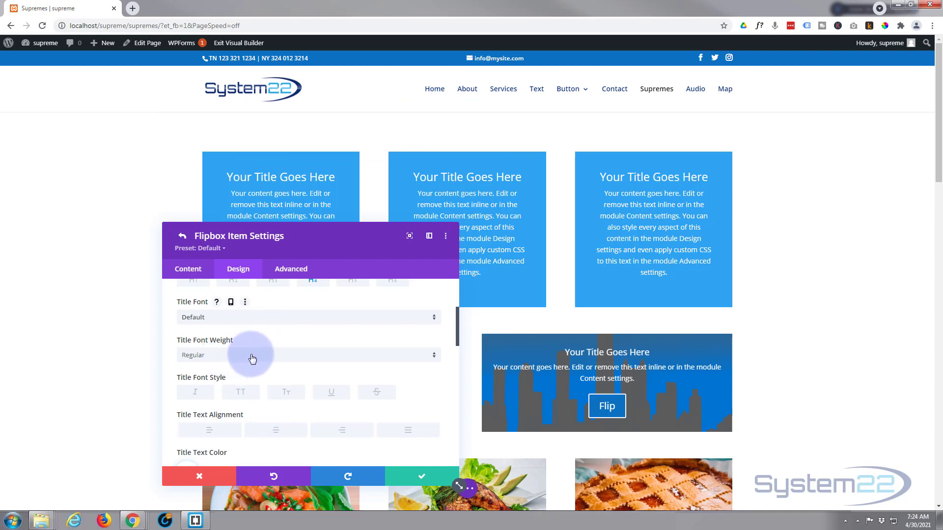
{"action": "left_click", "coordinate": [231, 356]}
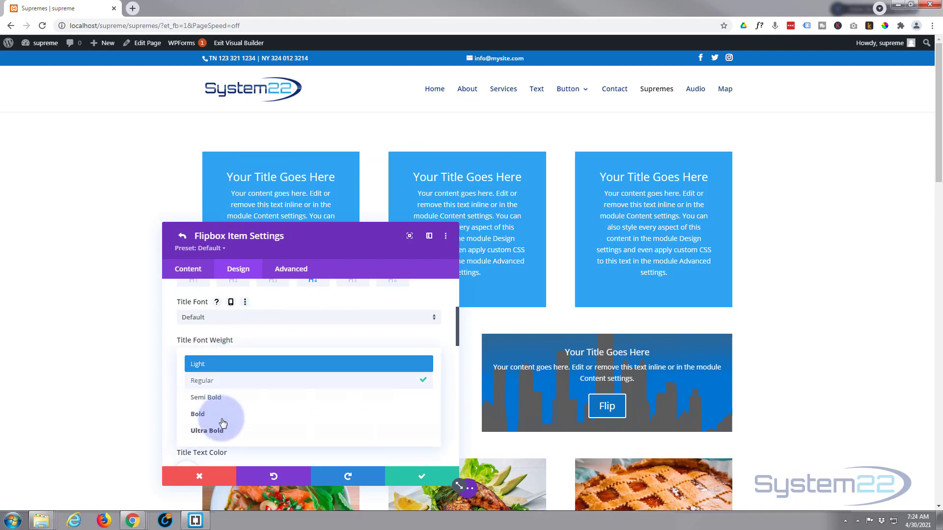
{"action": "left_click", "coordinate": [226, 402]}
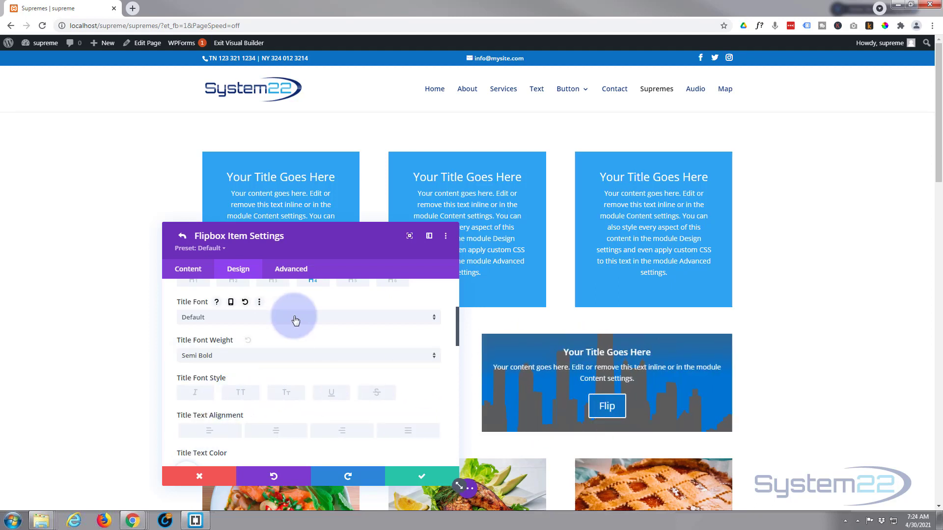
{"action": "scroll", "coordinate": [295, 324], "scroll_direction": "down", "scroll_amount": 2}
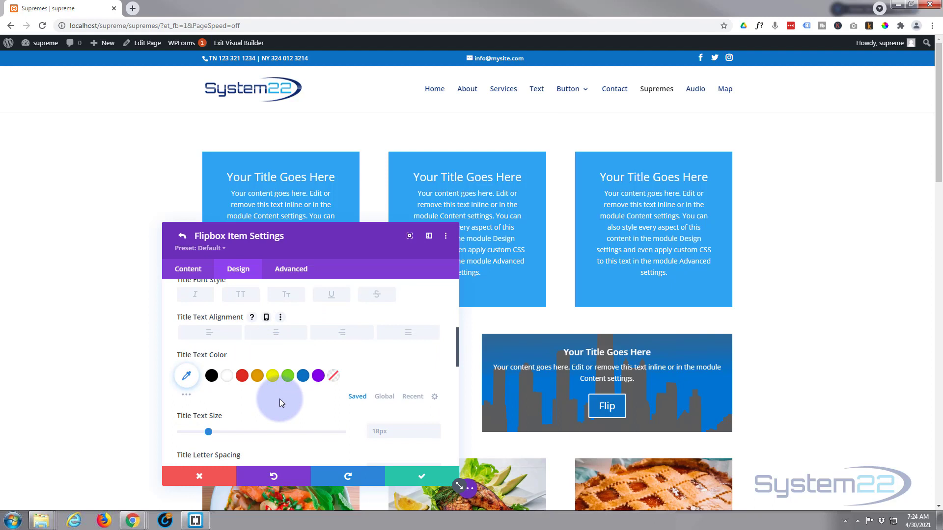
{"action": "scroll", "coordinate": [280, 400], "scroll_direction": "down", "scroll_amount": 2}
{"action": "scroll", "coordinate": [280, 399], "scroll_direction": "down", "scroll_amount": 3}
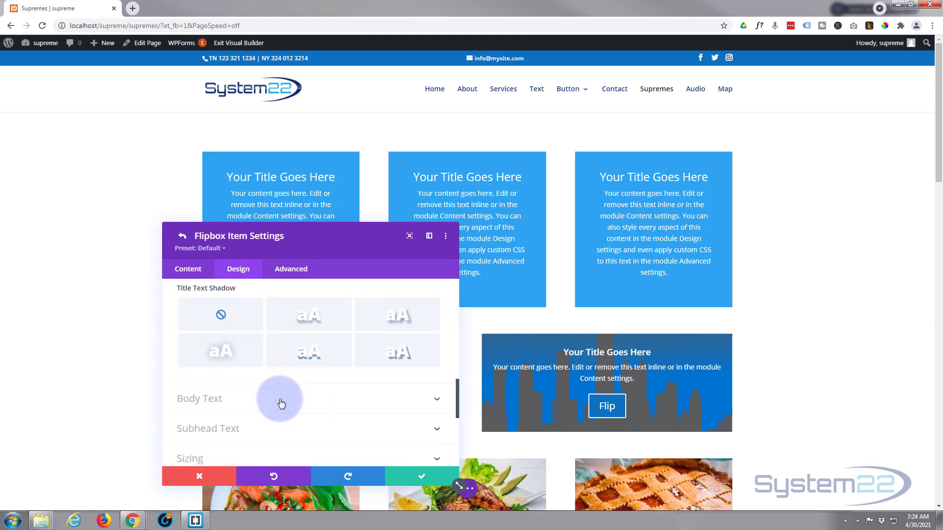
{"action": "left_click", "coordinate": [274, 405]}
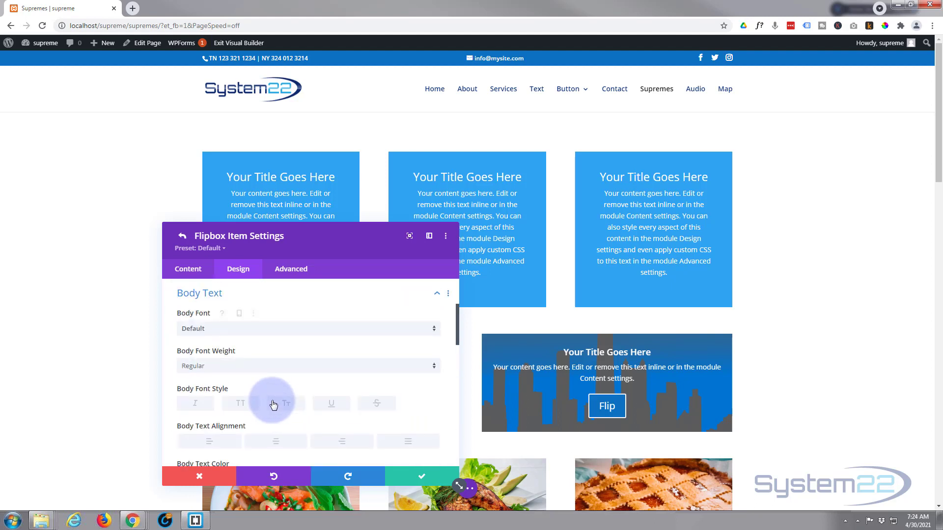
{"action": "scroll", "coordinate": [243, 368], "scroll_direction": "down", "scroll_amount": 3}
{"action": "scroll", "coordinate": [243, 372], "scroll_direction": "down", "scroll_amount": 5}
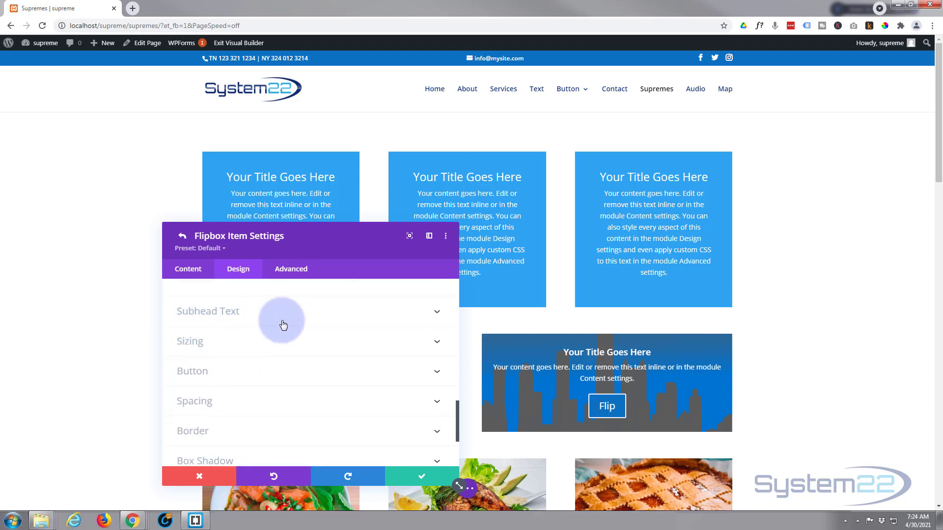
{"action": "left_click", "coordinate": [270, 347]}
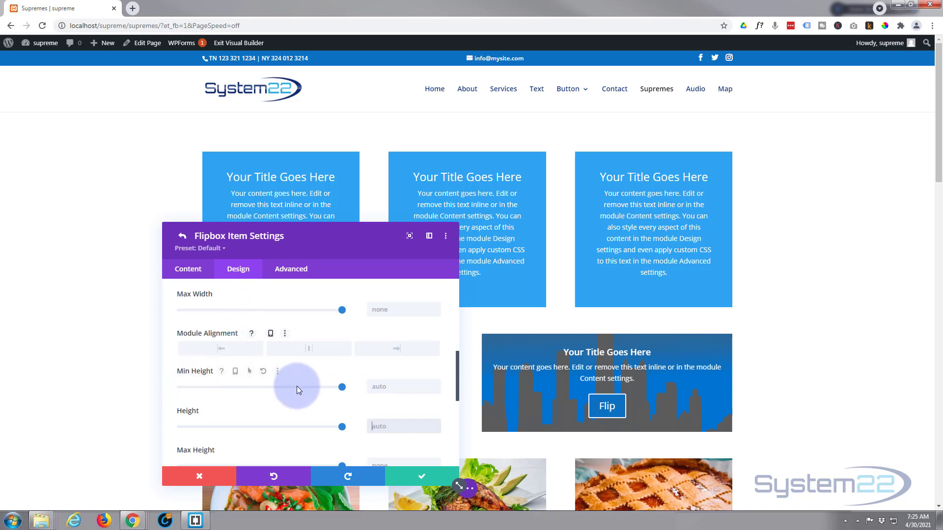
{"action": "left_click_drag", "start_coordinate": [322, 387], "coordinate": [241, 394]}
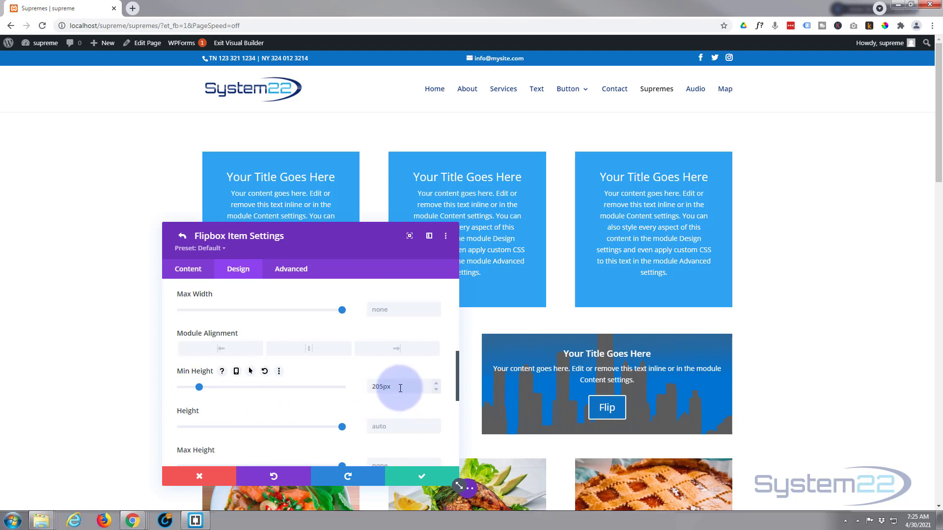
{"action": "left_click_drag", "start_coordinate": [401, 387], "coordinate": [338, 392]}
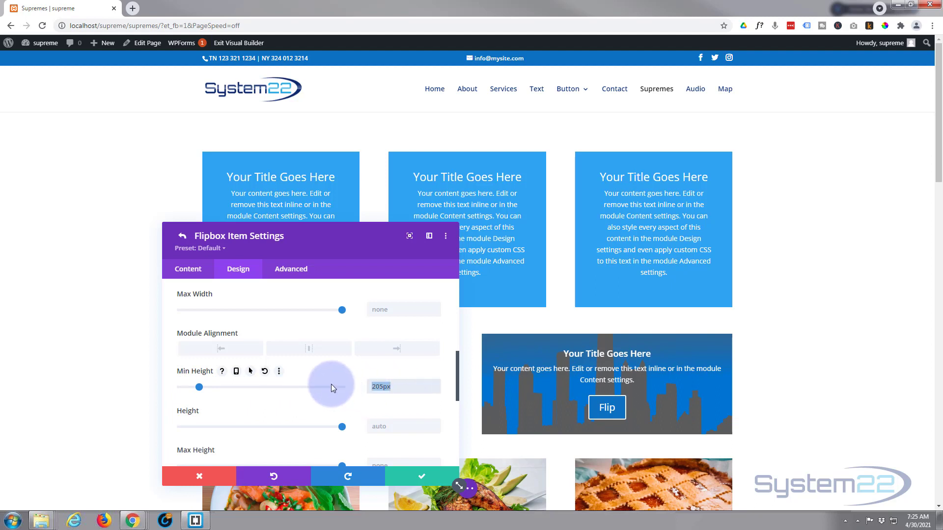
{"action": "key", "text": "BackSpace"}
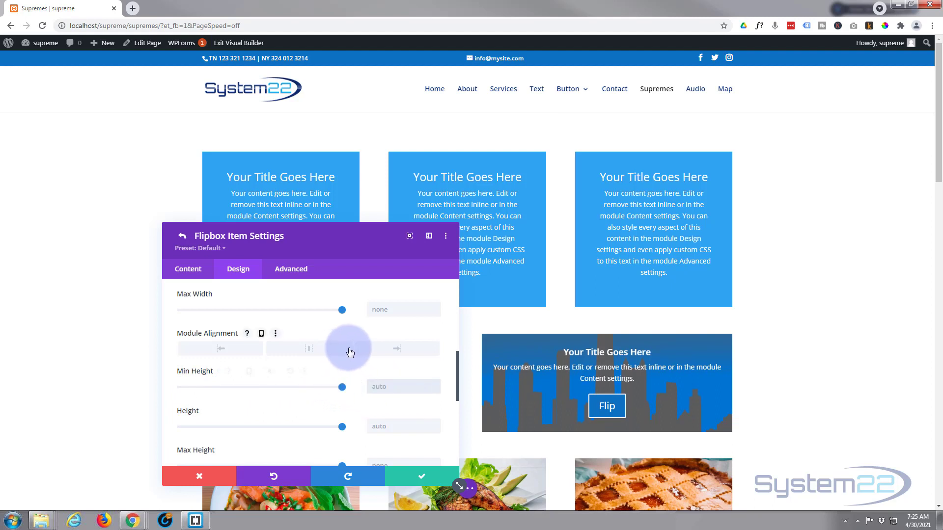
{"action": "scroll", "coordinate": [349, 352], "scroll_direction": "down", "scroll_amount": 2}
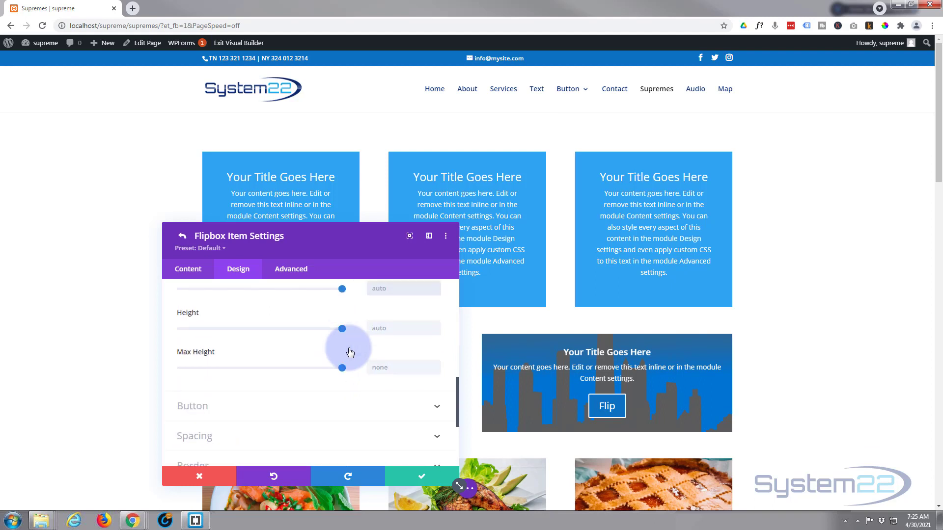
{"action": "scroll", "coordinate": [349, 349], "scroll_direction": "down", "scroll_amount": 3}
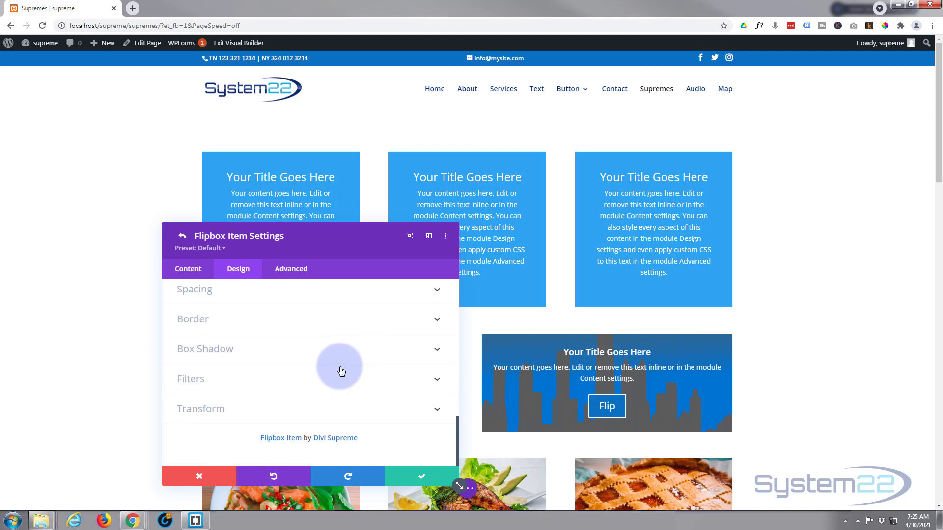
Save the first item and duplicate it as the flipbox's back side
{"action": "left_click", "coordinate": [419, 477]}
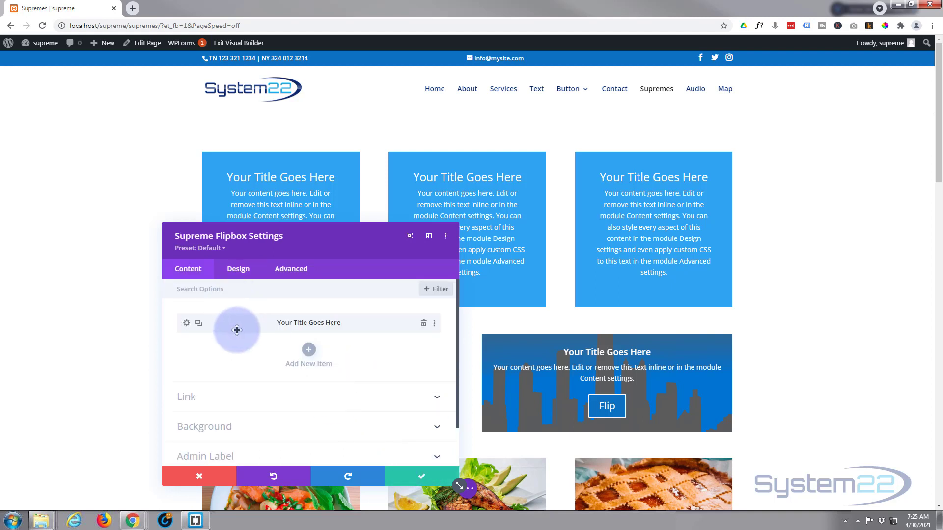
{"action": "left_click", "coordinate": [199, 324]}
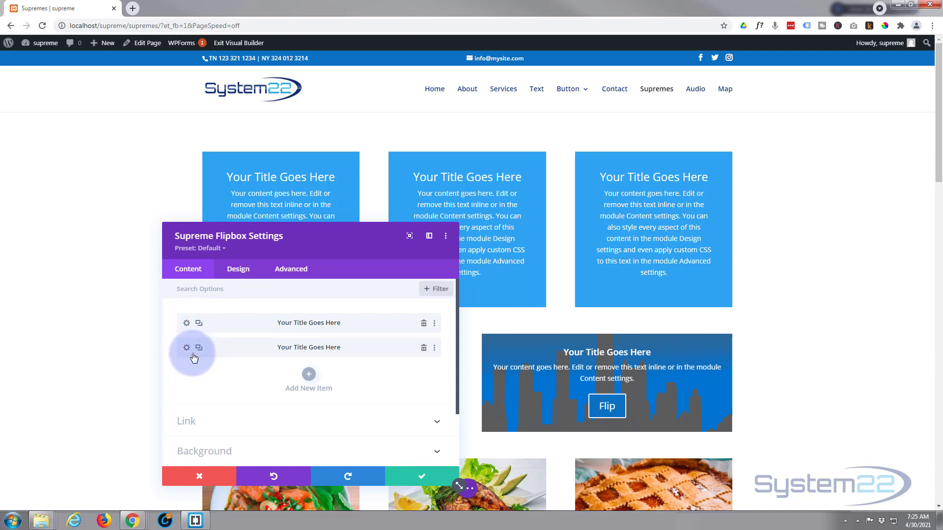
{"action": "left_click", "coordinate": [187, 349]}
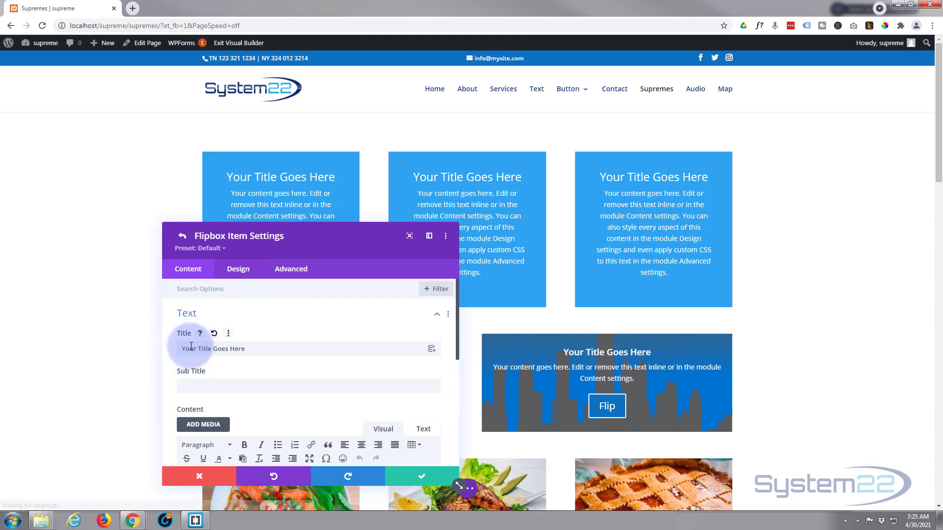
{"action": "scroll", "coordinate": [189, 350], "scroll_direction": "down", "scroll_amount": 5}
Give the second item a purple background with the palm-tree beach photo as its image
{"action": "left_click", "coordinate": [258, 384]}
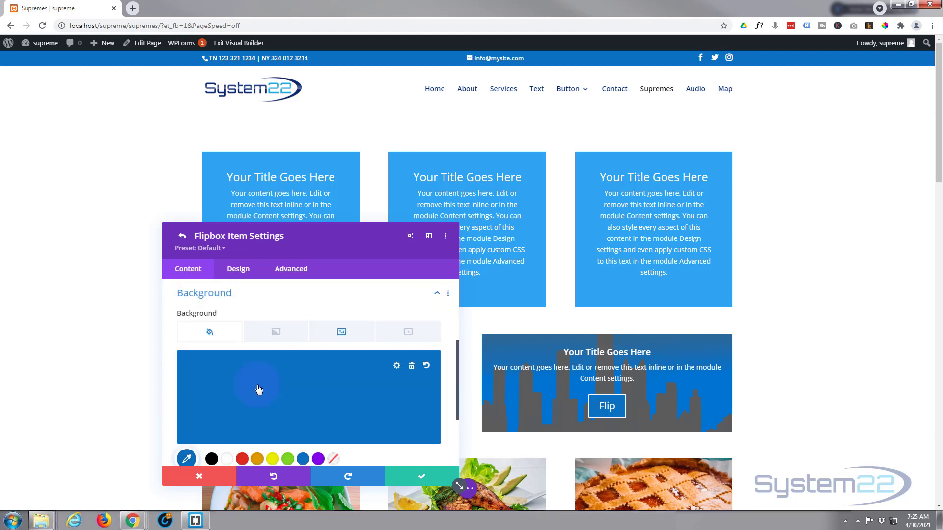
{"action": "left_click", "coordinate": [318, 459]}
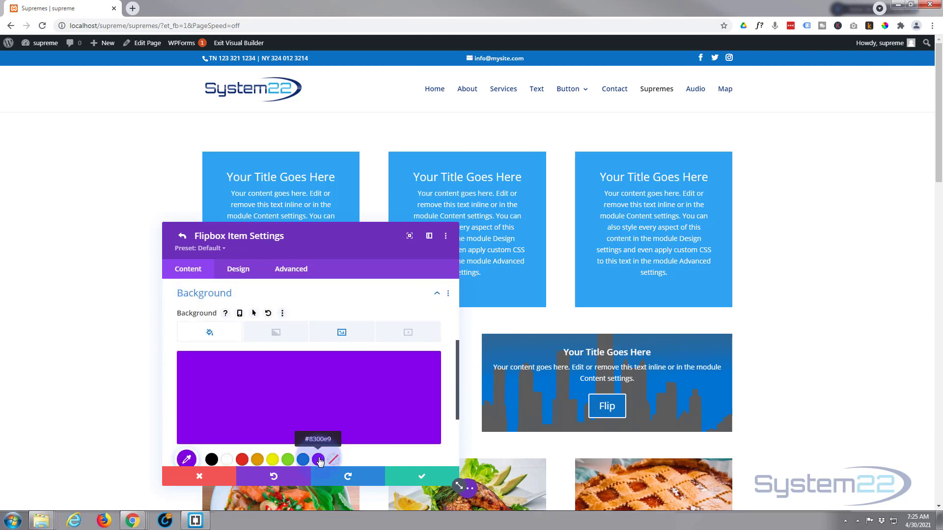
{"action": "left_click", "coordinate": [340, 337]}
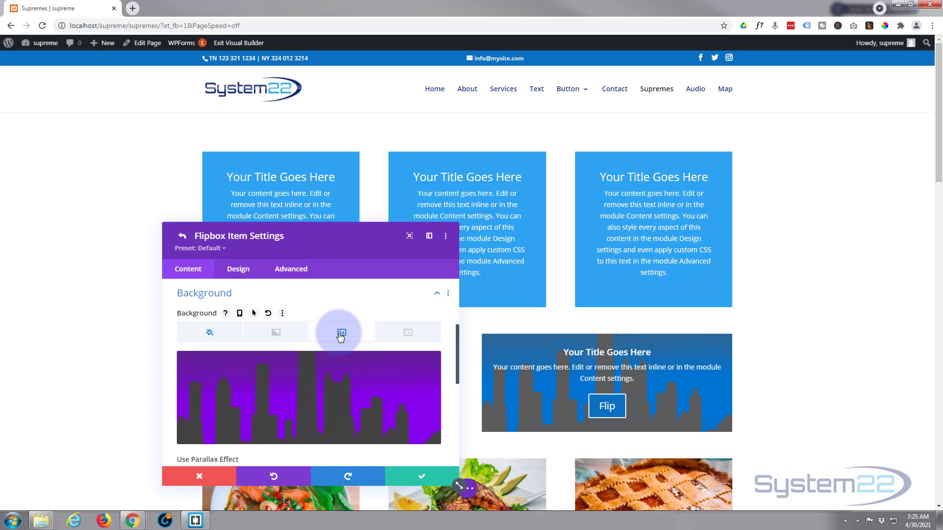
{"action": "left_click", "coordinate": [328, 396]}
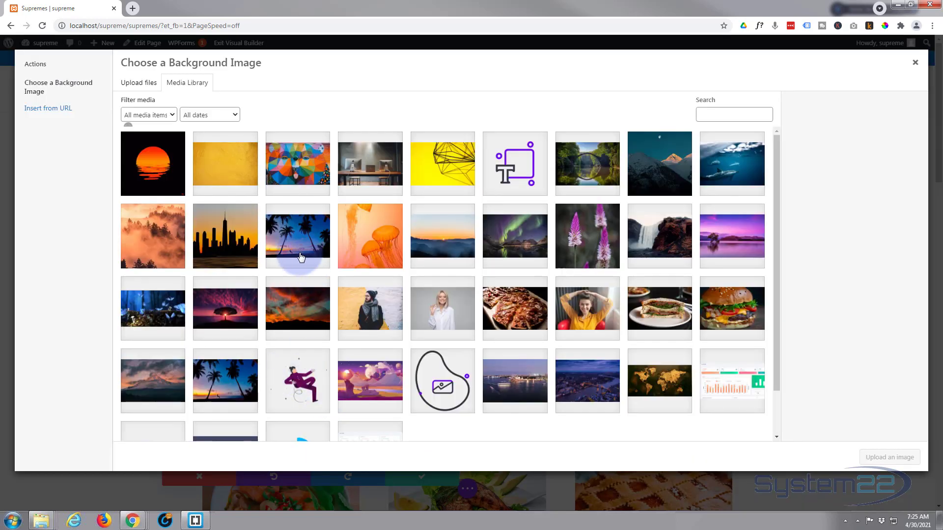
{"action": "left_click", "coordinate": [293, 250]}
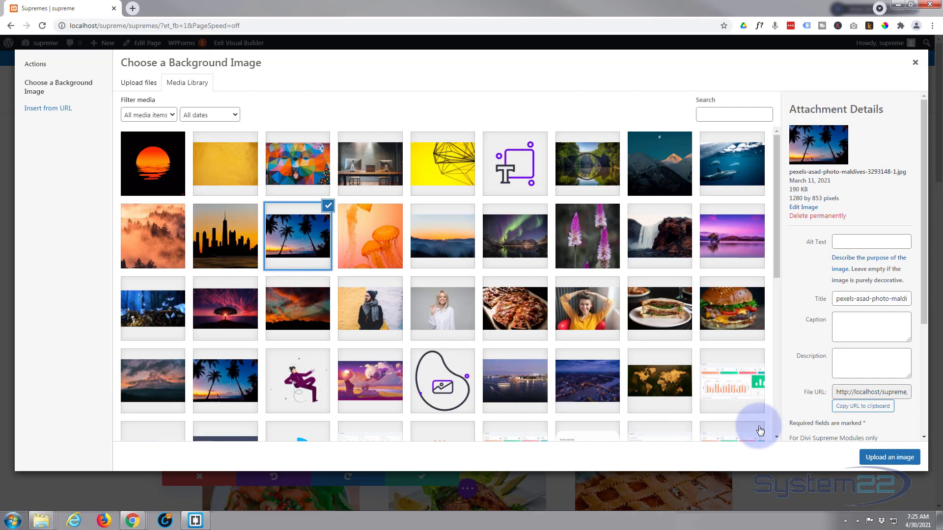
{"action": "left_click", "coordinate": [884, 459]}
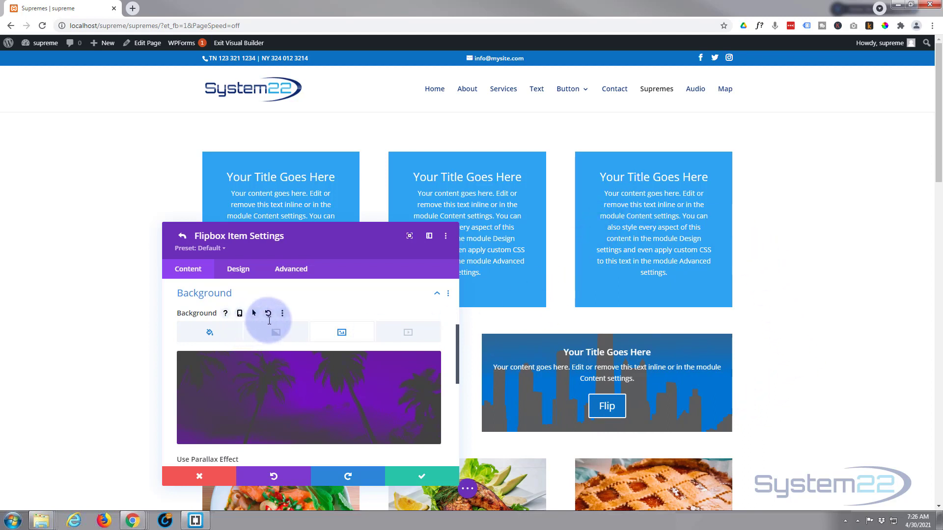
Check the second item's Design > Button options, then save it back to the Supreme Flipbox settings
{"action": "left_click", "coordinate": [238, 269]}
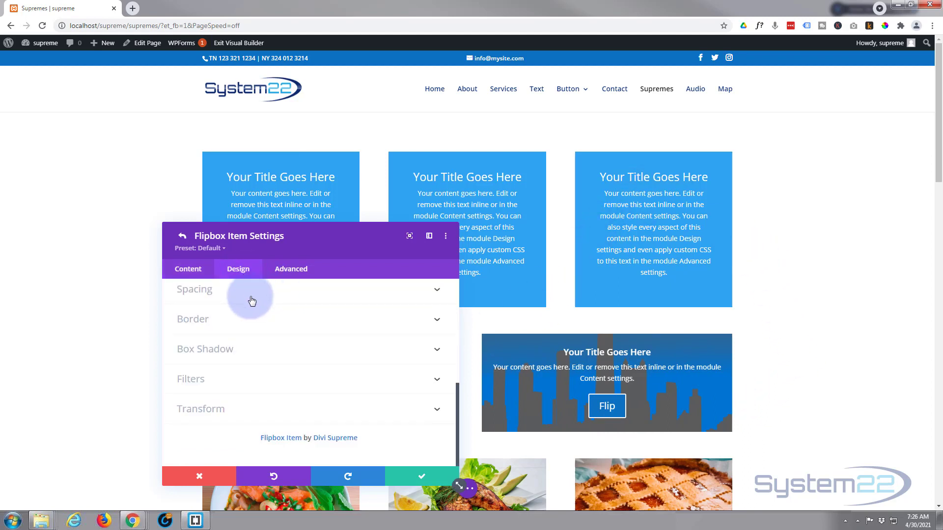
{"action": "scroll", "coordinate": [253, 300], "scroll_direction": "up", "scroll_amount": 2}
{"action": "scroll", "coordinate": [253, 307], "scroll_direction": "up", "scroll_amount": 2}
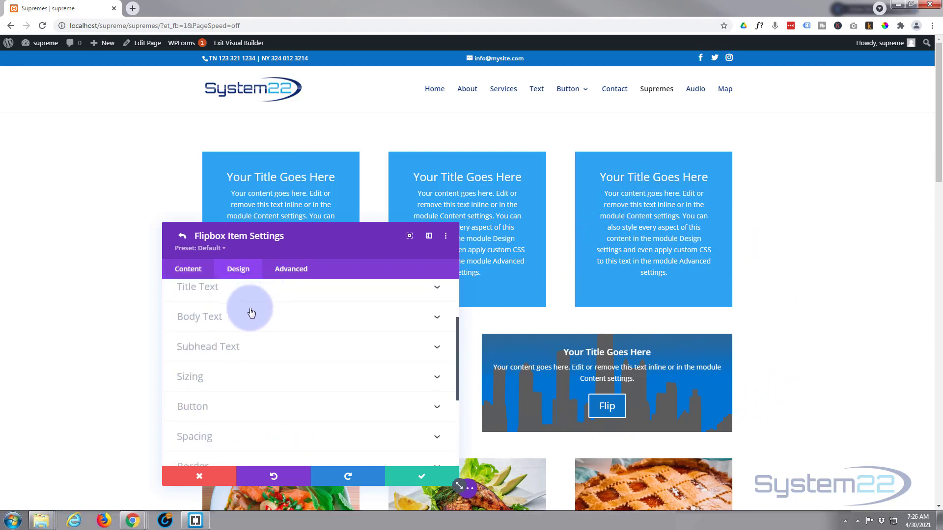
{"action": "left_click", "coordinate": [232, 408]}
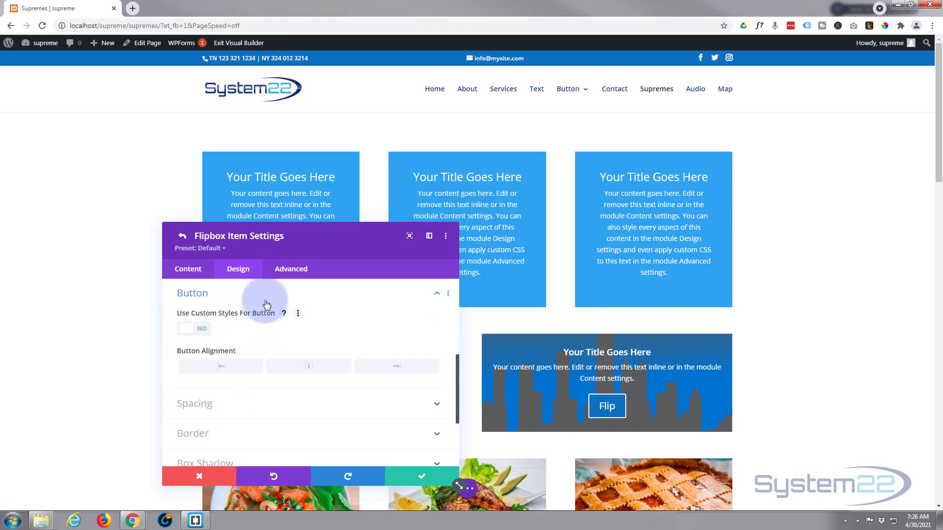
{"action": "mouse_move", "coordinate": [571, 369]}
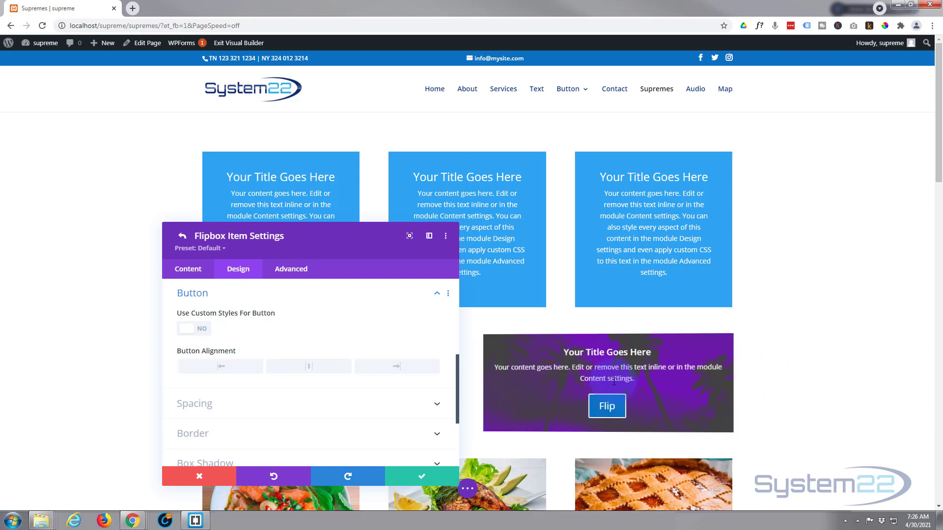
{"action": "left_click", "coordinate": [423, 479]}
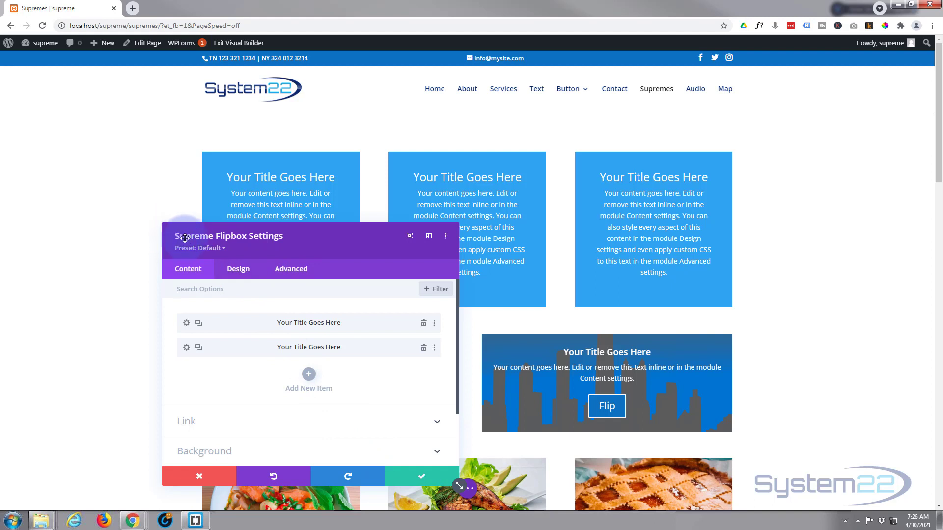
Set the flipbox animation to trigger on Click, with clicks applying to the box As Whole
{"action": "left_click", "coordinate": [237, 271]}
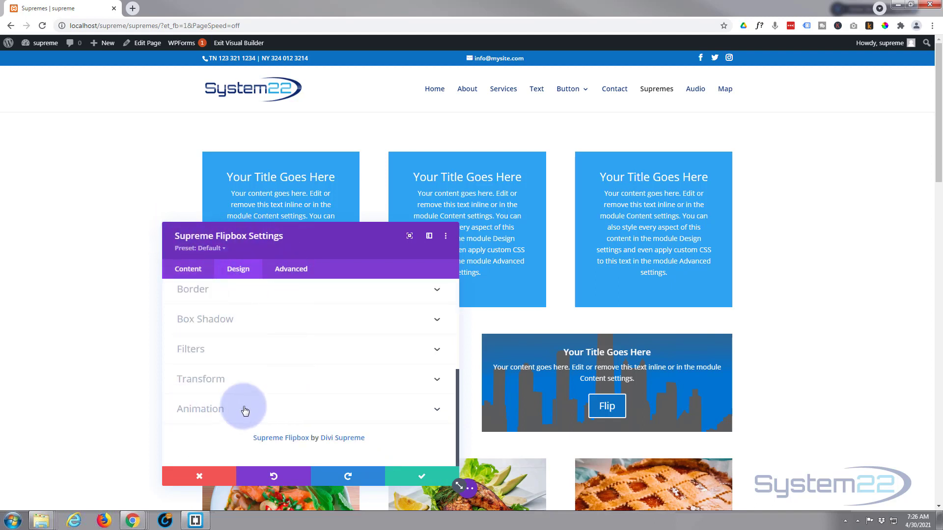
{"action": "left_click", "coordinate": [264, 411]}
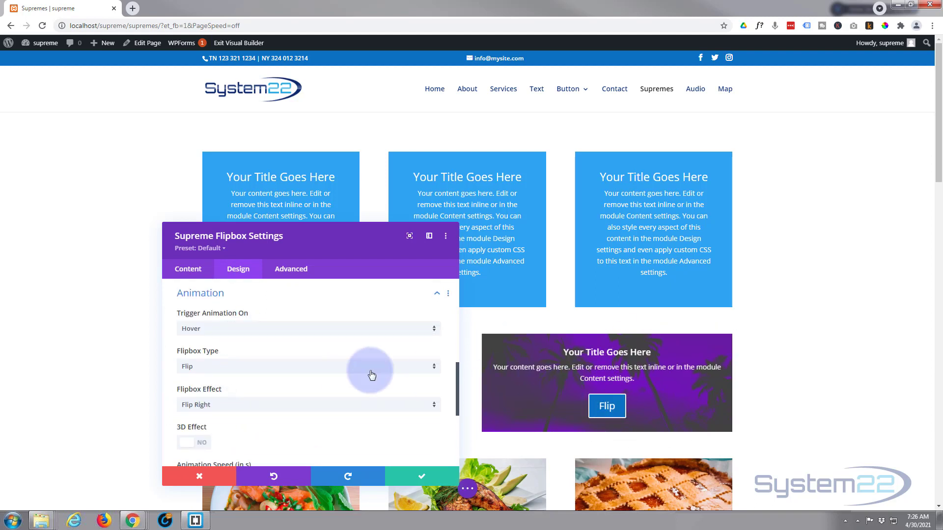
{"action": "left_click", "coordinate": [282, 329]}
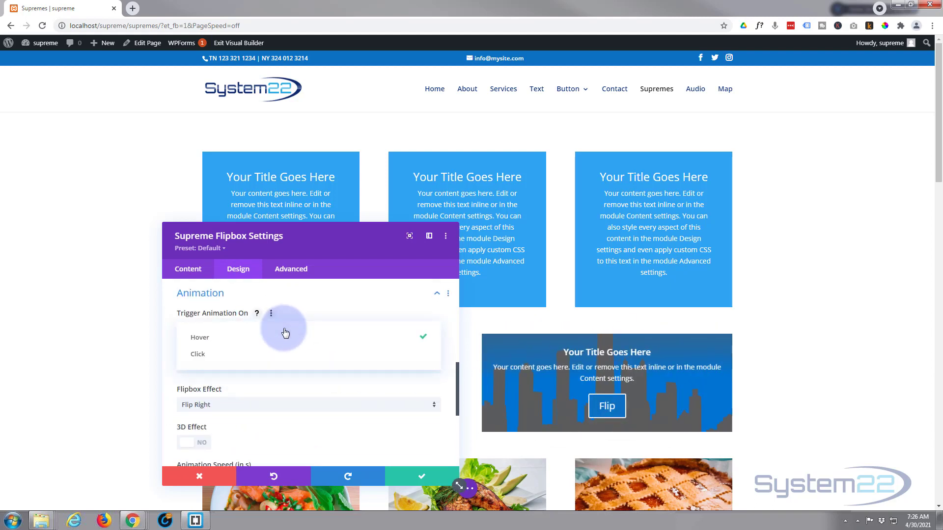
{"action": "left_click", "coordinate": [267, 361]}
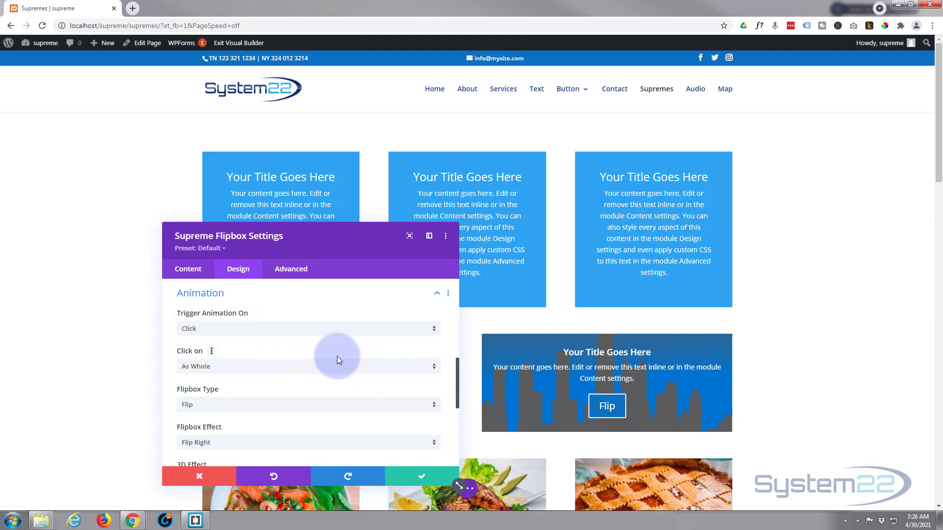
{"action": "left_click", "coordinate": [263, 370]}
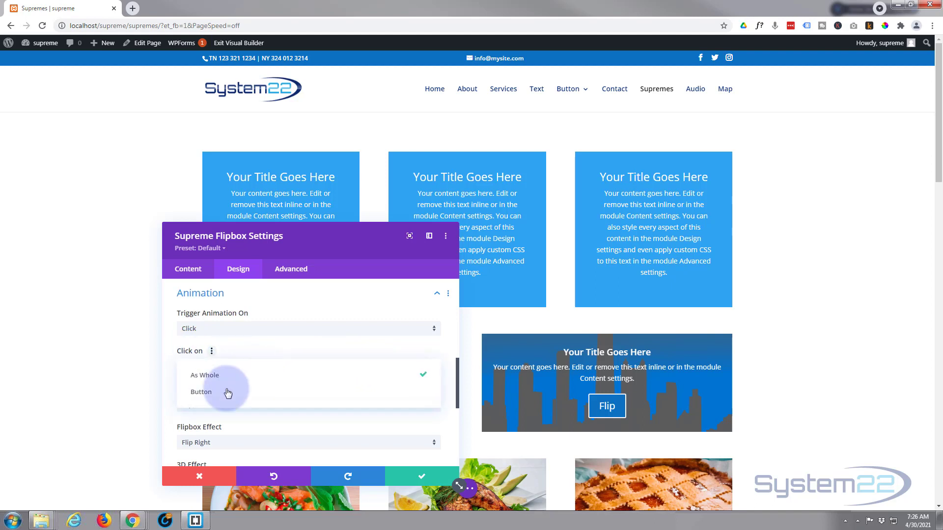
{"action": "left_click", "coordinate": [170, 366]}
{"action": "scroll", "coordinate": [264, 349], "scroll_direction": "down", "scroll_amount": 2}
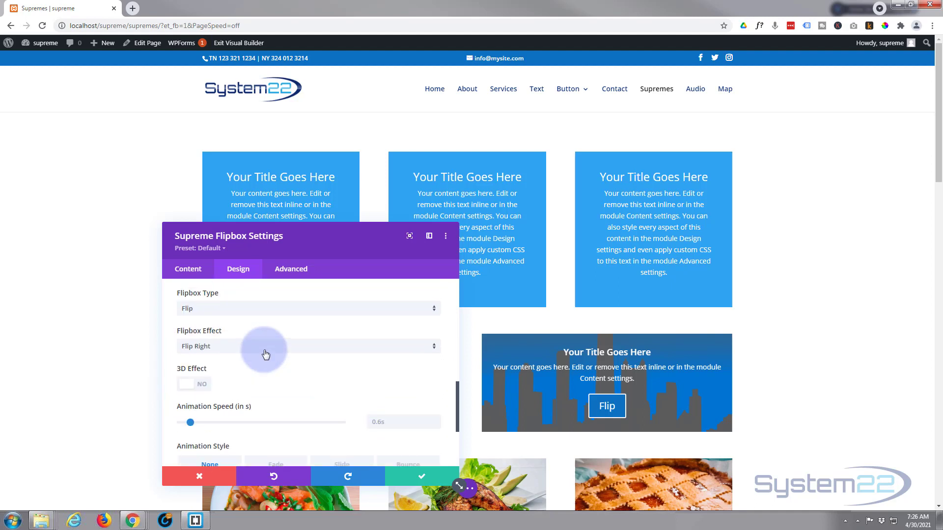
{"action": "left_click", "coordinate": [239, 317]}
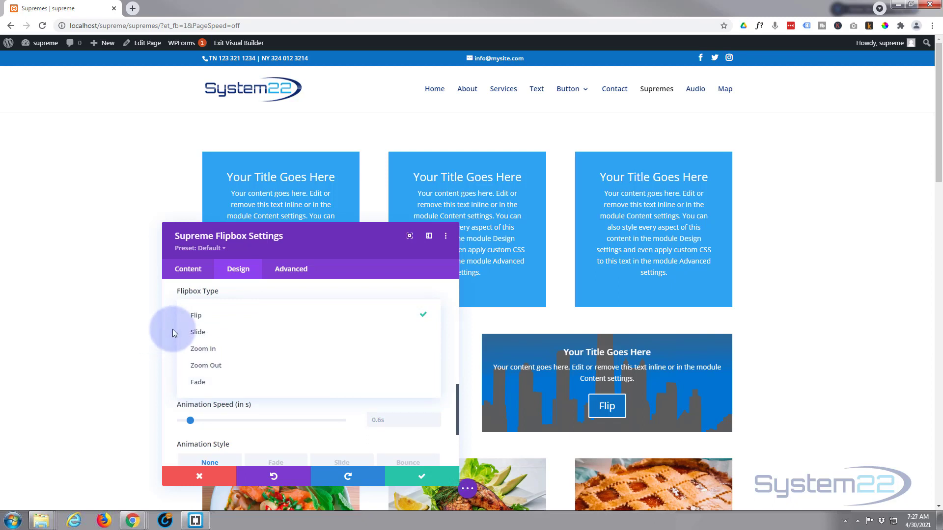
{"action": "left_click", "coordinate": [202, 333]}
{"action": "mouse_move", "coordinate": [540, 388]}
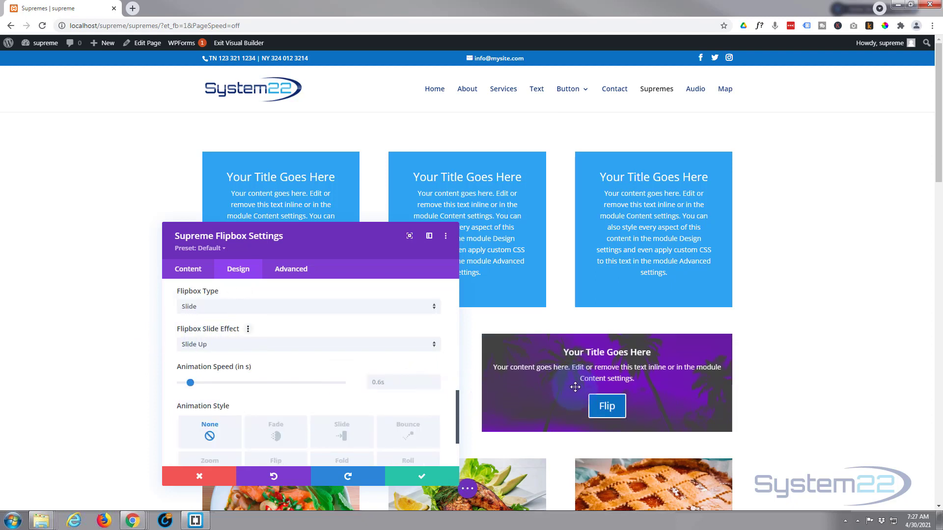
{"action": "left_click", "coordinate": [243, 348]}
{"action": "left_click", "coordinate": [243, 352]}
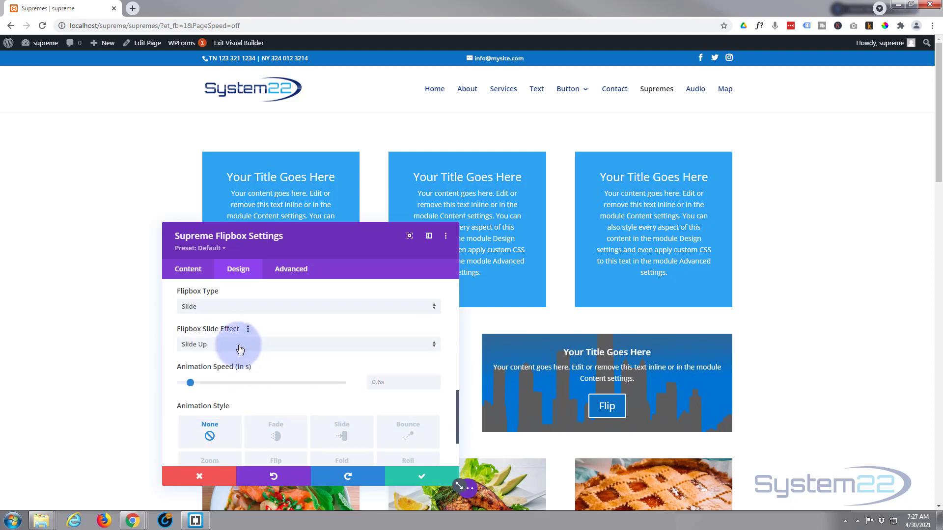
{"action": "left_click", "coordinate": [225, 307]}
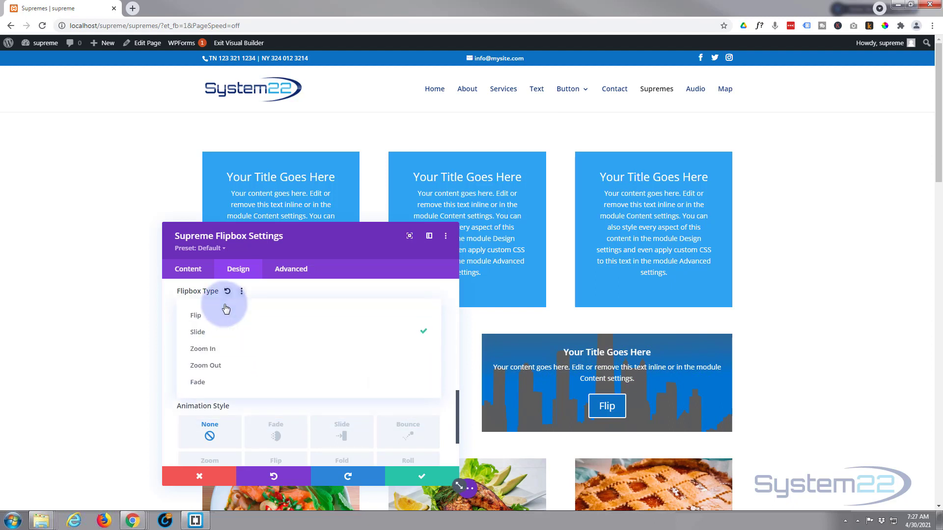
{"action": "left_click", "coordinate": [219, 352]}
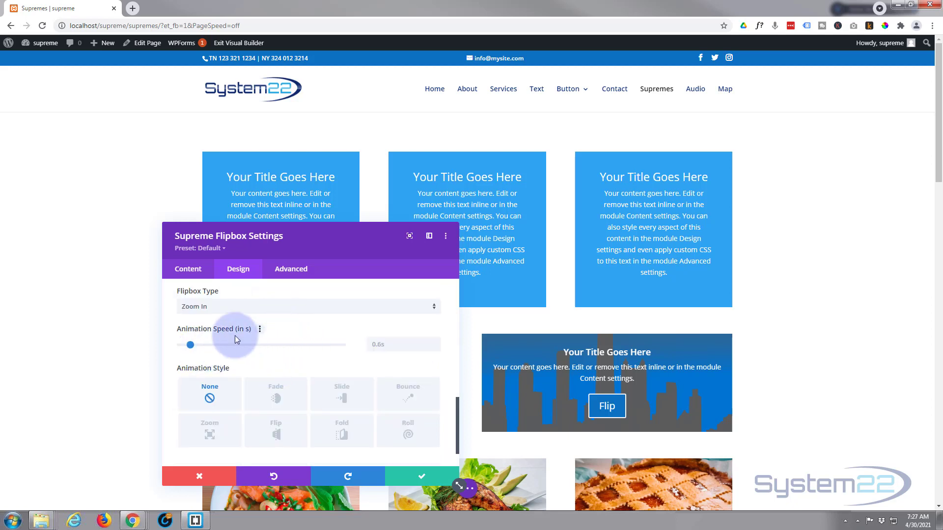
{"action": "left_click", "coordinate": [225, 306]}
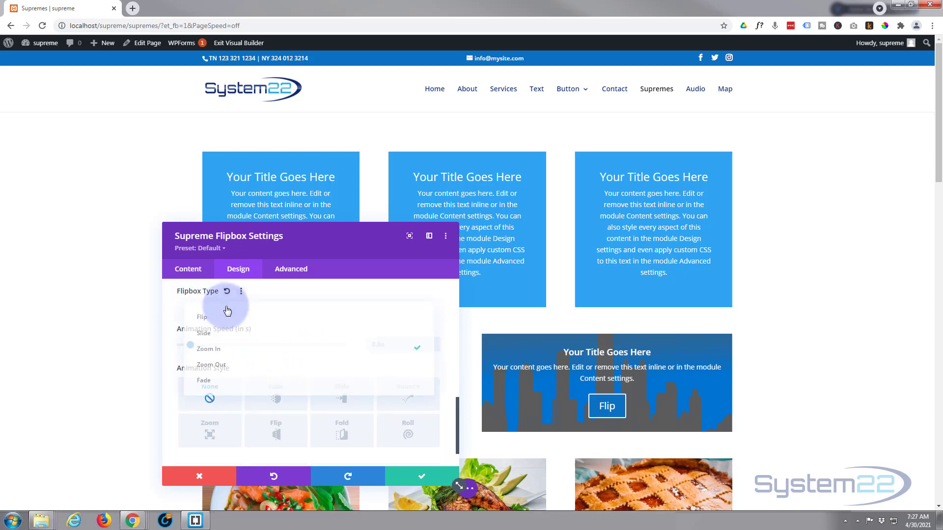
{"action": "left_click", "coordinate": [221, 383]}
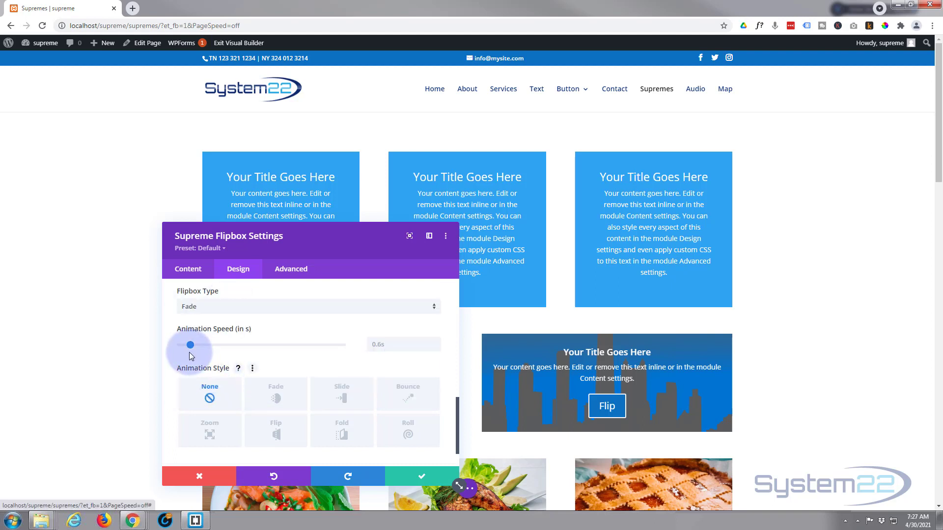
{"action": "left_click", "coordinate": [525, 385]}
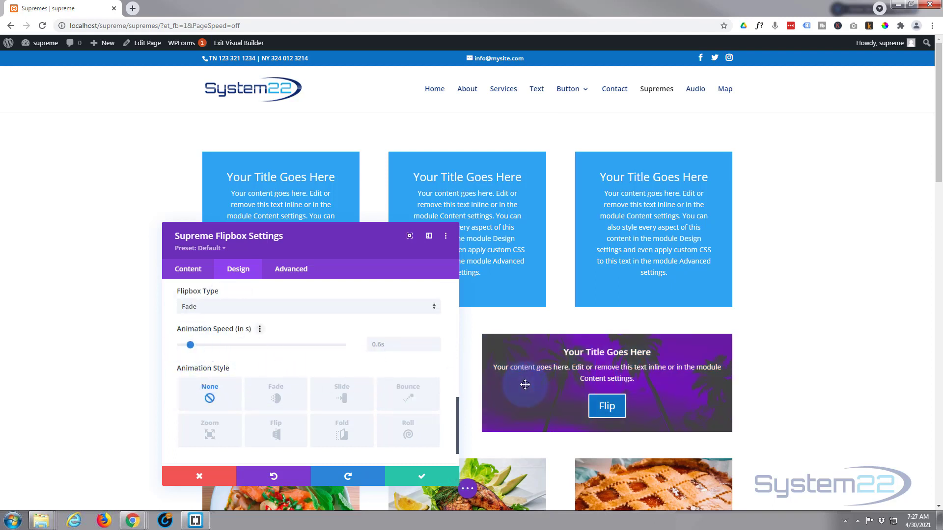
{"action": "left_click", "coordinate": [223, 306]}
{"action": "left_click", "coordinate": [215, 317]}
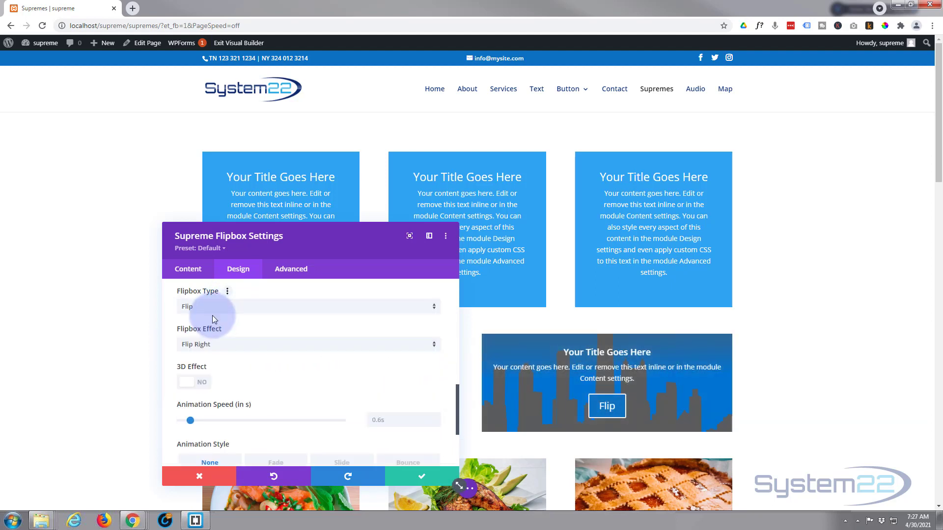
{"action": "left_click", "coordinate": [564, 383]}
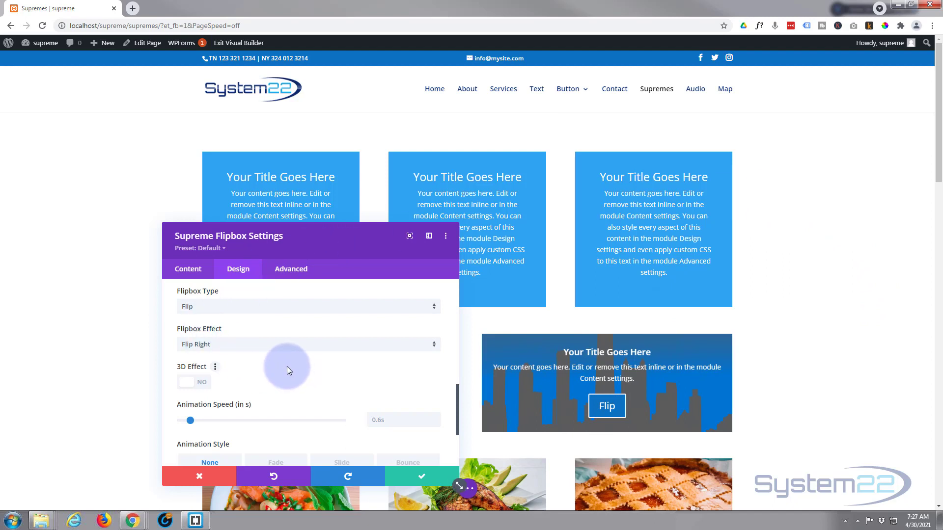
Switch the flipbox's 3D Effect on and set its Animation Speed to 0.75s, keeping Flip Right
{"action": "scroll", "coordinate": [287, 368], "scroll_direction": "down", "scroll_amount": 1}
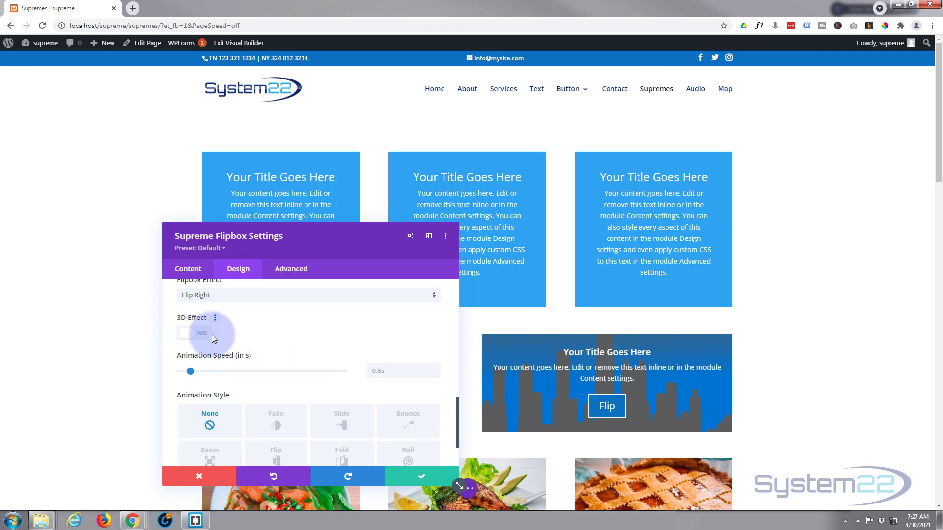
{"action": "left_click", "coordinate": [198, 335]}
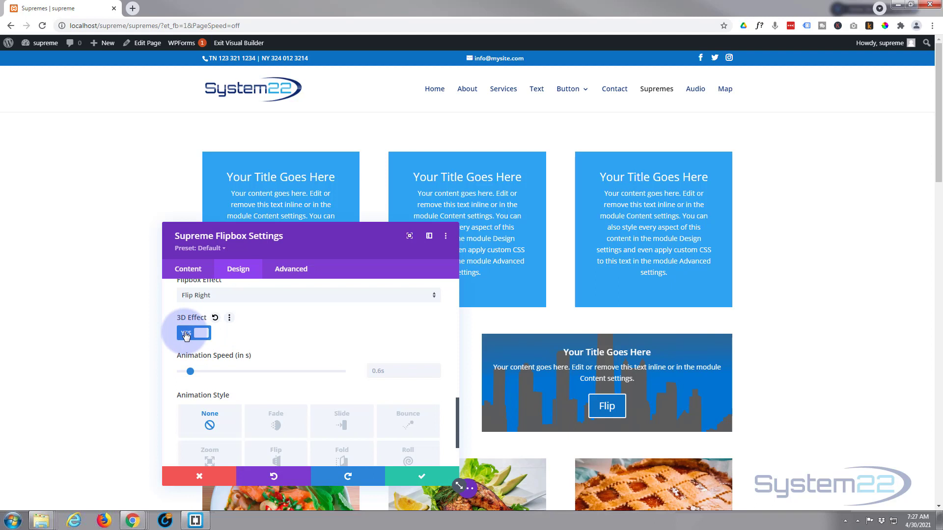
{"action": "left_click", "coordinate": [185, 335]}
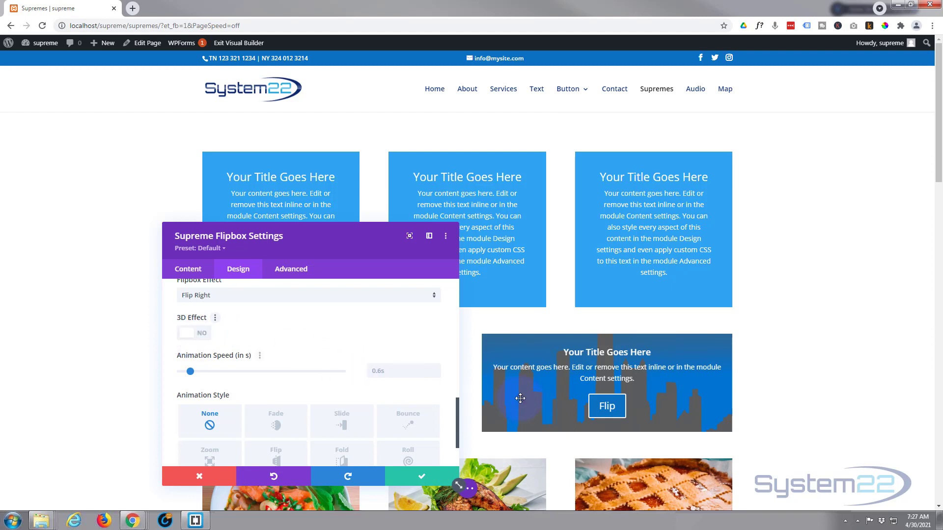
{"action": "left_click", "coordinate": [378, 416]}
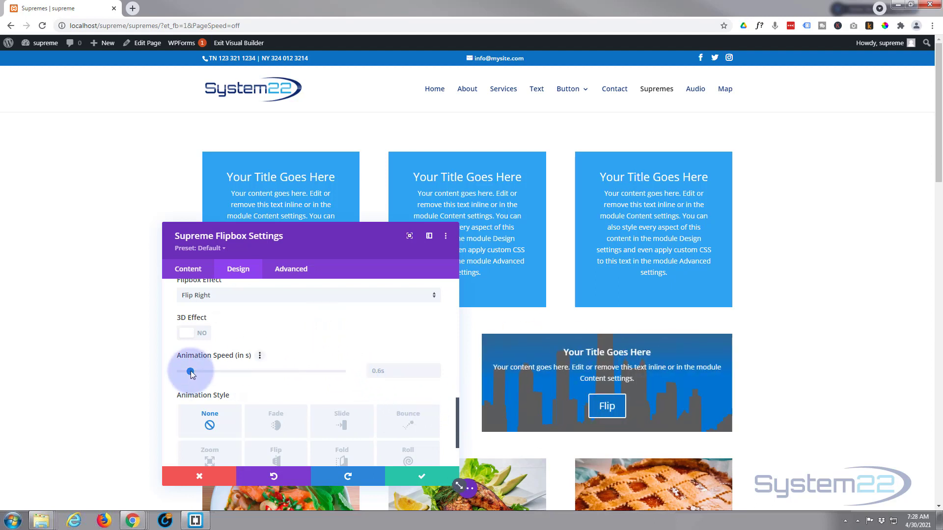
{"action": "left_click_drag", "start_coordinate": [192, 375], "coordinate": [210, 375]}
{"action": "mouse_move", "coordinate": [548, 374]}
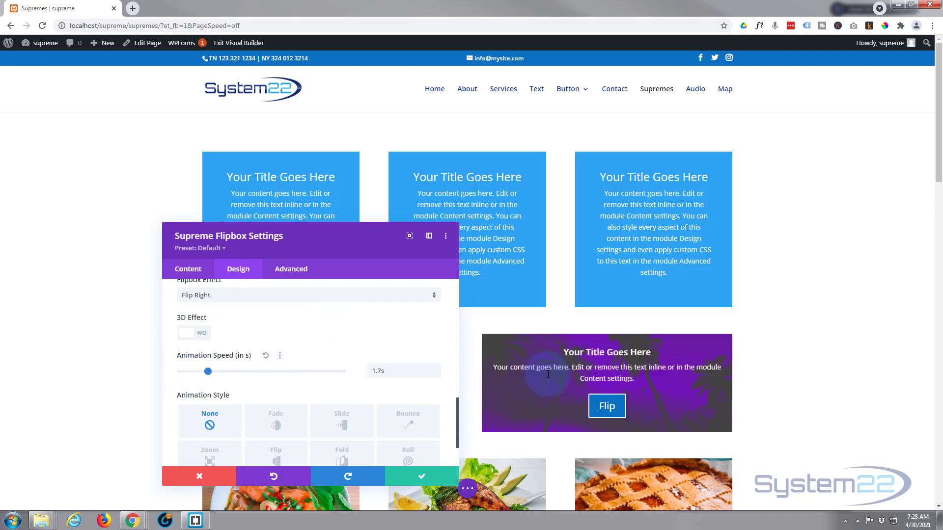
{"action": "left_click", "coordinate": [195, 335]}
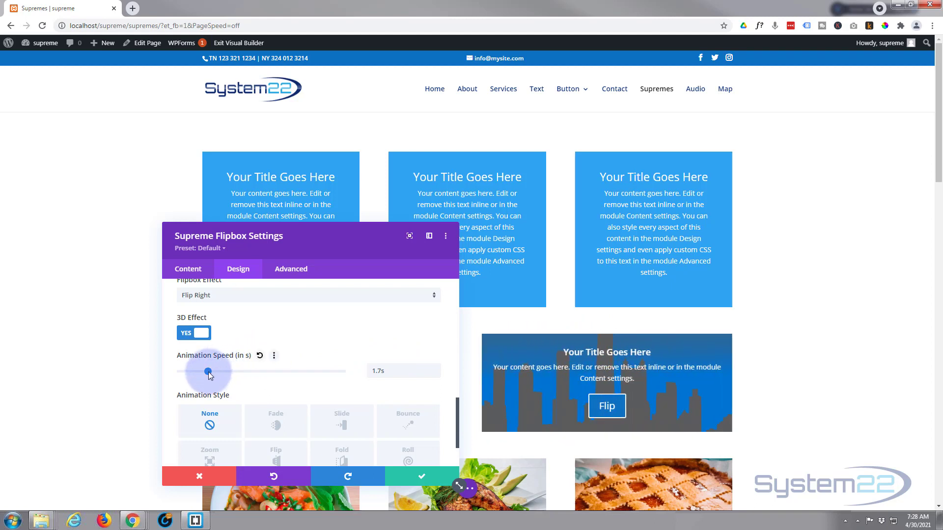
{"action": "left_click_drag", "start_coordinate": [209, 376], "coordinate": [193, 376]}
{"action": "left_click_drag", "start_coordinate": [423, 371], "coordinate": [358, 377]}
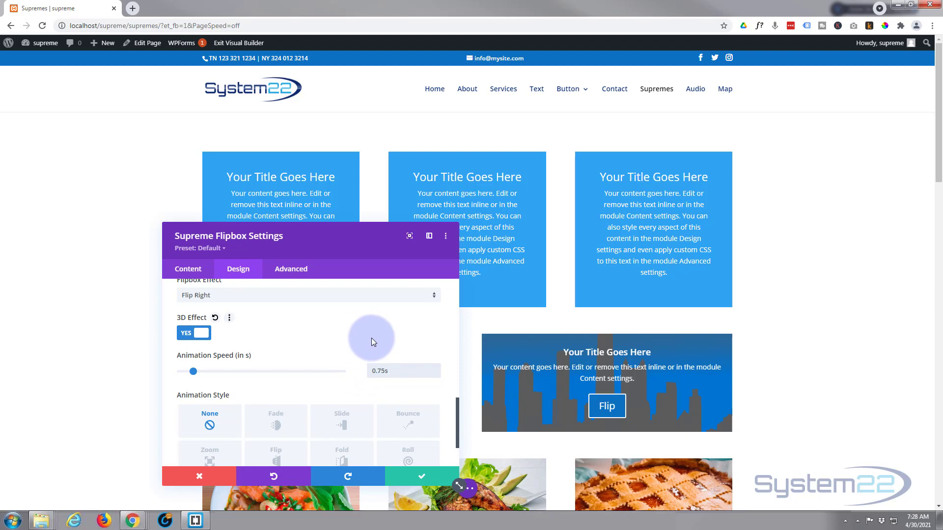
Confirm the flipbox module settings, then save the page from the page-level builder menu
{"action": "scroll", "coordinate": [363, 340], "scroll_direction": "down", "scroll_amount": 1}
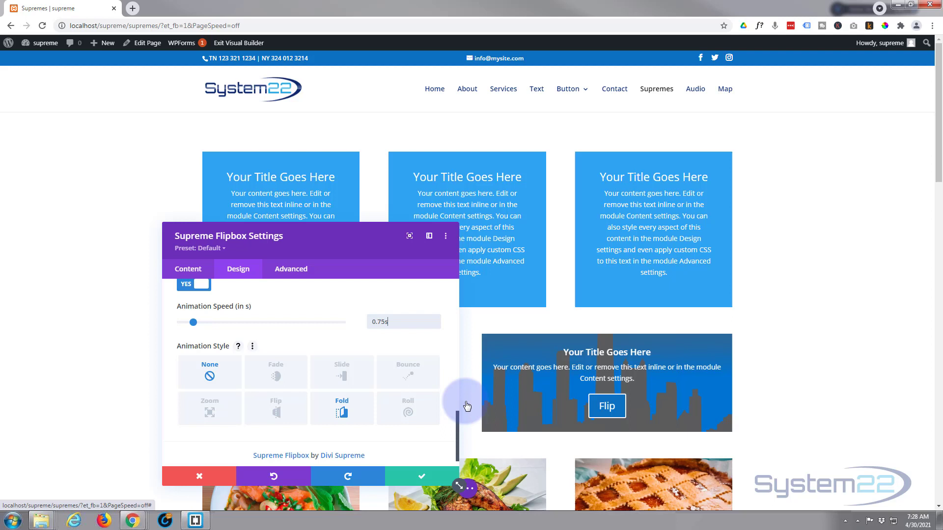
{"action": "mouse_move", "coordinate": [600, 397]}
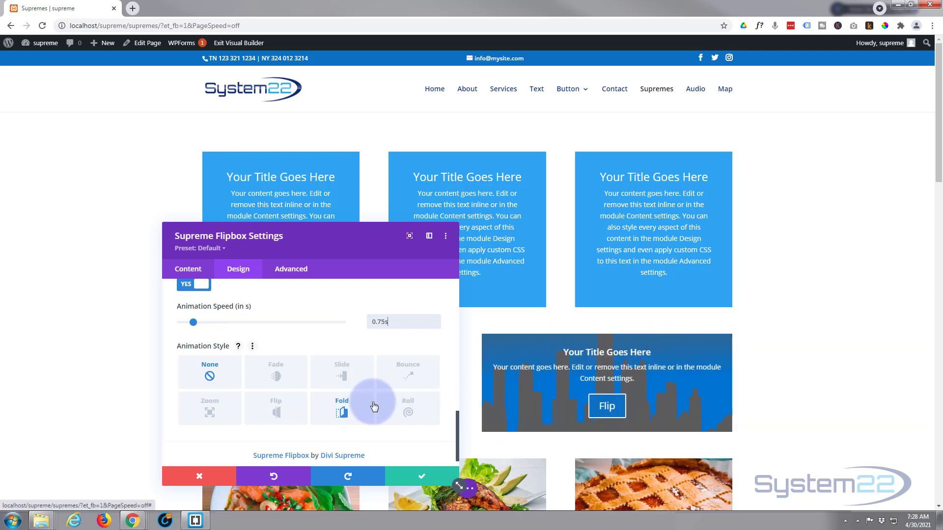
{"action": "scroll", "coordinate": [377, 405], "scroll_direction": "down", "scroll_amount": 1}
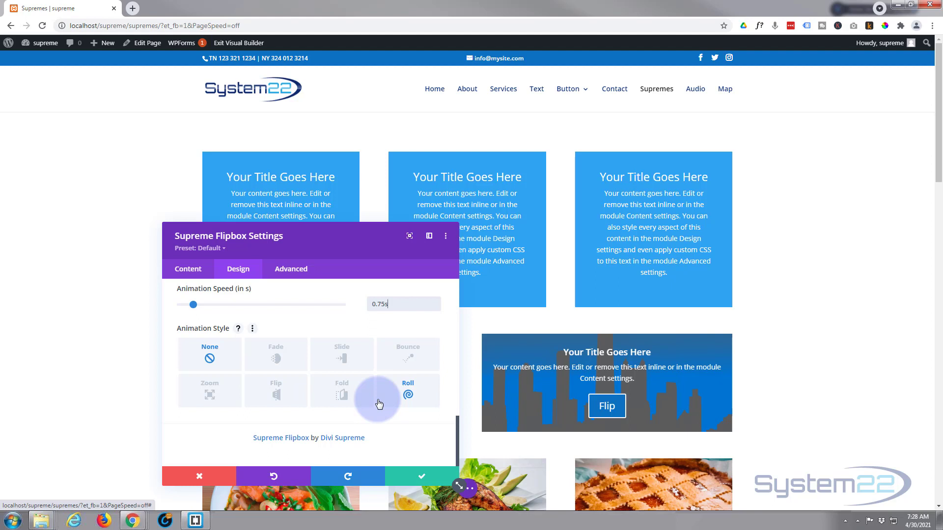
{"action": "left_click", "coordinate": [423, 479]}
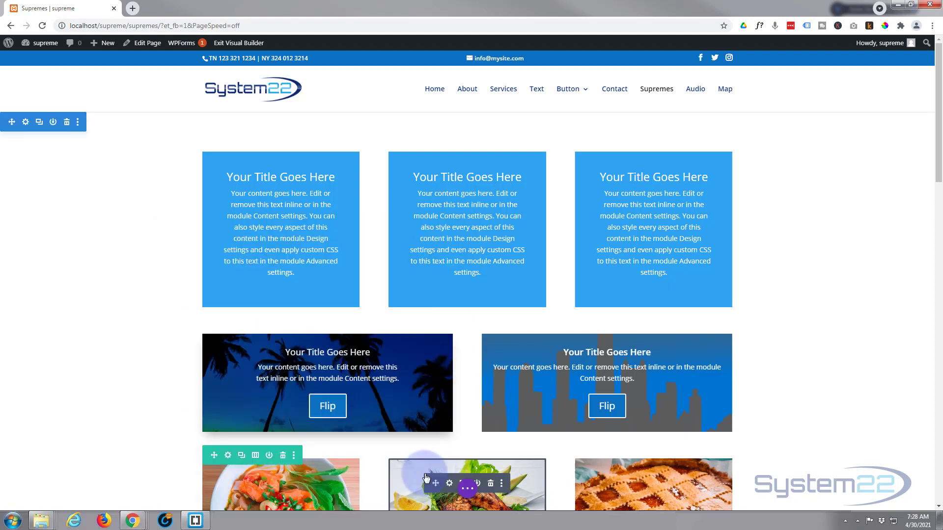
{"action": "left_click", "coordinate": [468, 489]}
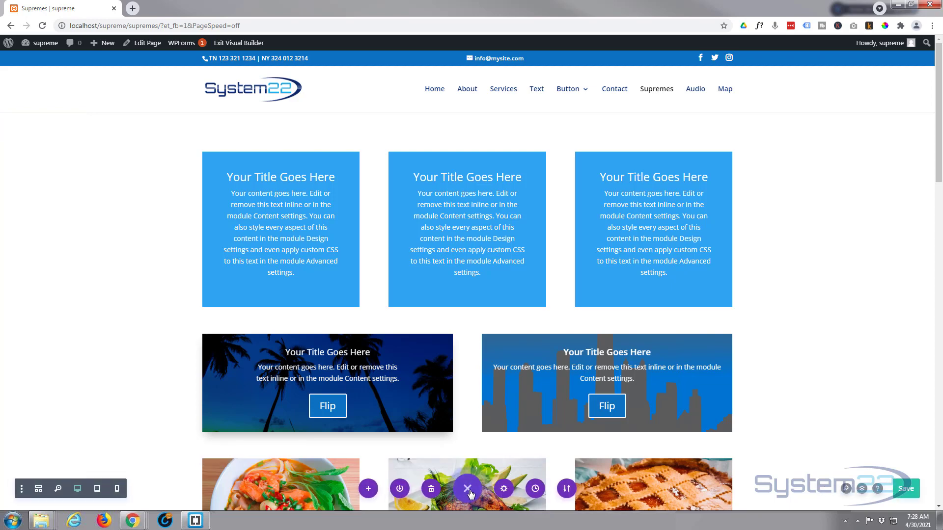
{"action": "left_click", "coordinate": [907, 489]}
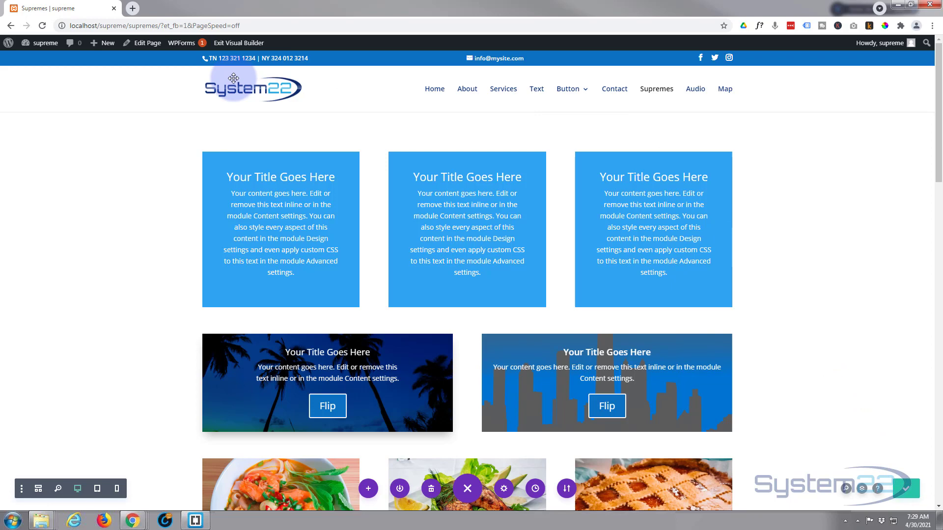
Exit the Visual Builder and flip the skyline card to its purple back and back again
{"action": "left_click", "coordinate": [236, 43]}
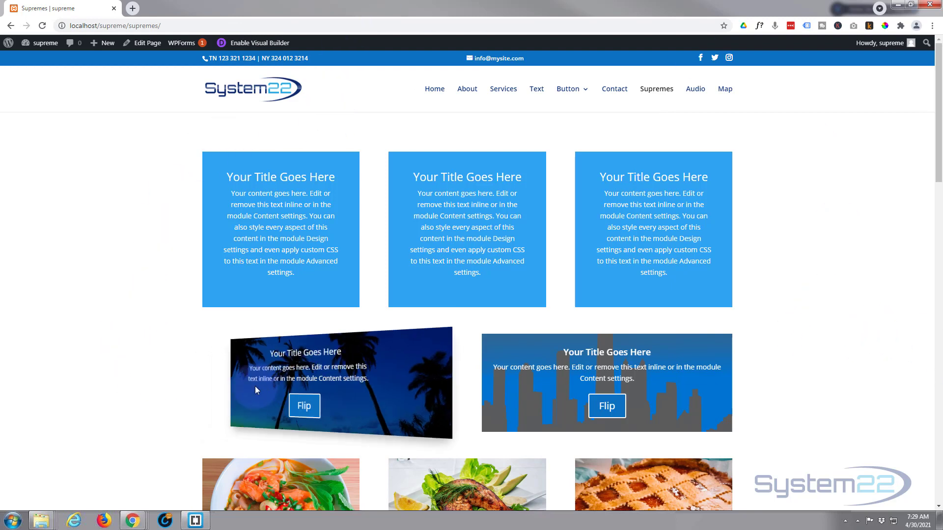
{"action": "mouse_move", "coordinate": [255, 386]}
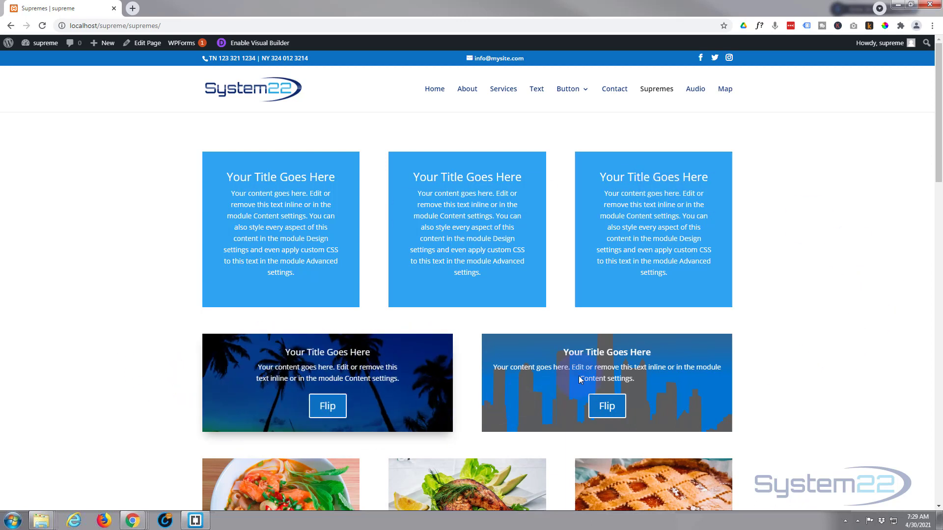
{"action": "left_click", "coordinate": [550, 388]}
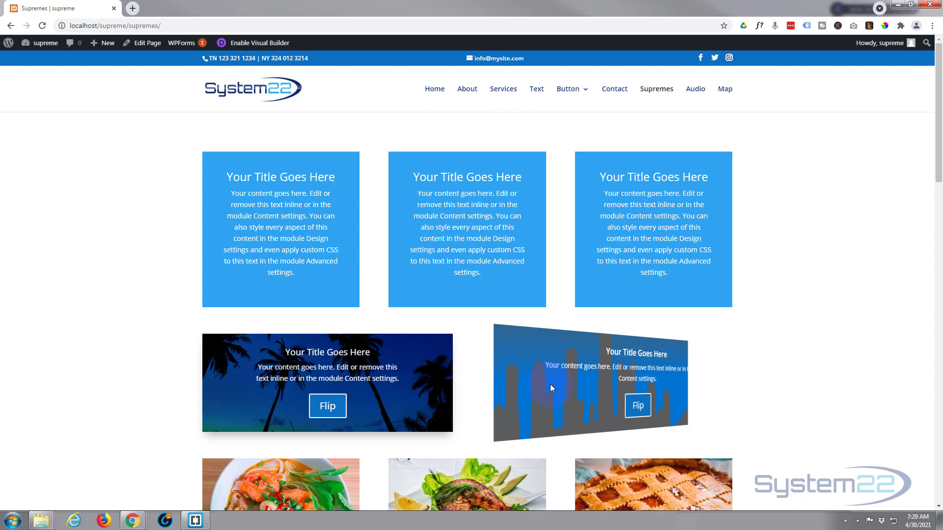
{"action": "left_click", "coordinate": [550, 388]}
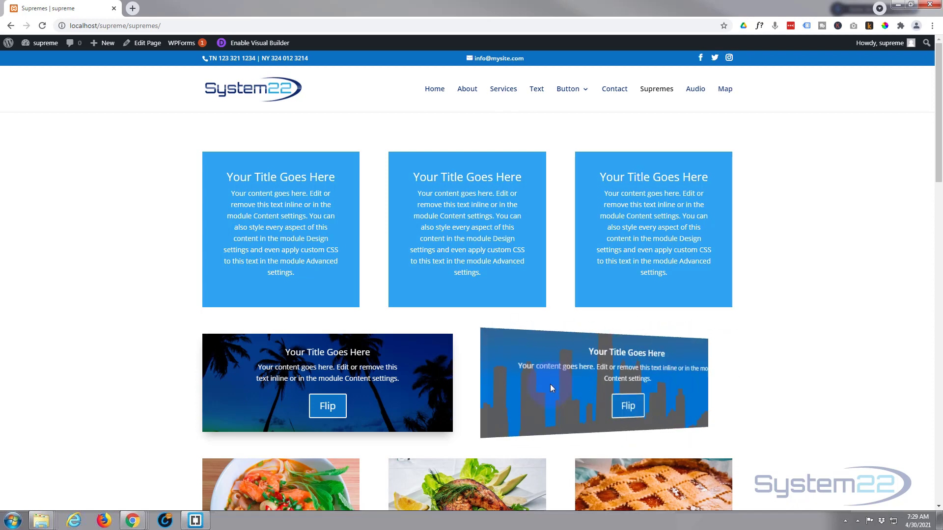
{"action": "left_click", "coordinate": [550, 385]}
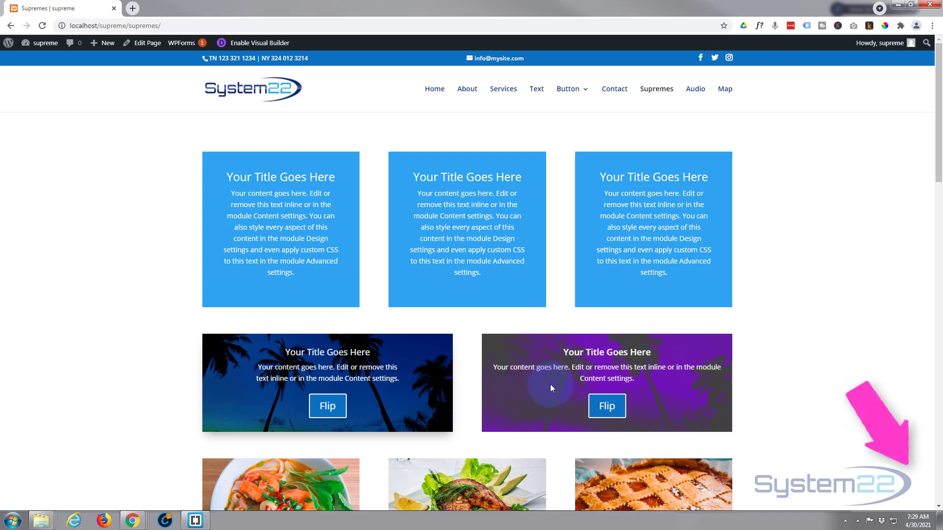
{"action": "left_click", "coordinate": [530, 403]}
{"action": "left_click", "coordinate": [530, 403]}
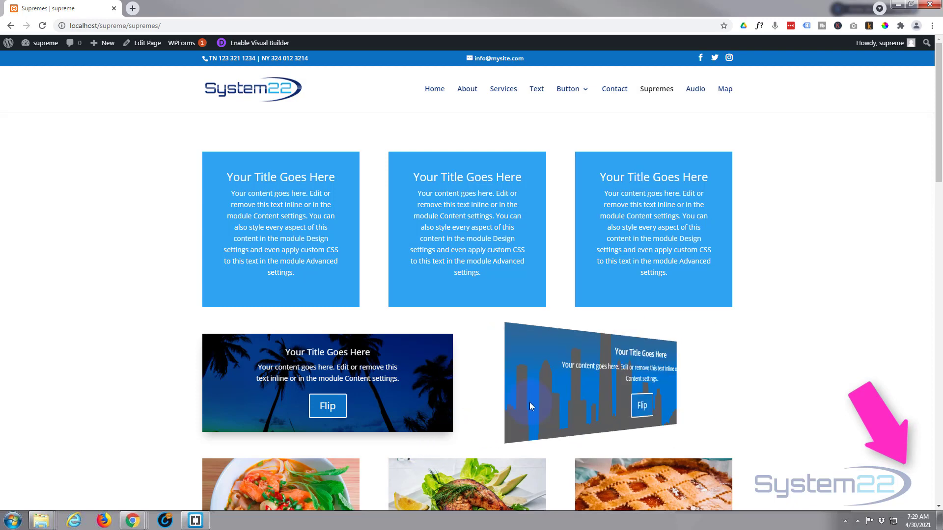
{"action": "left_click", "coordinate": [534, 404]}
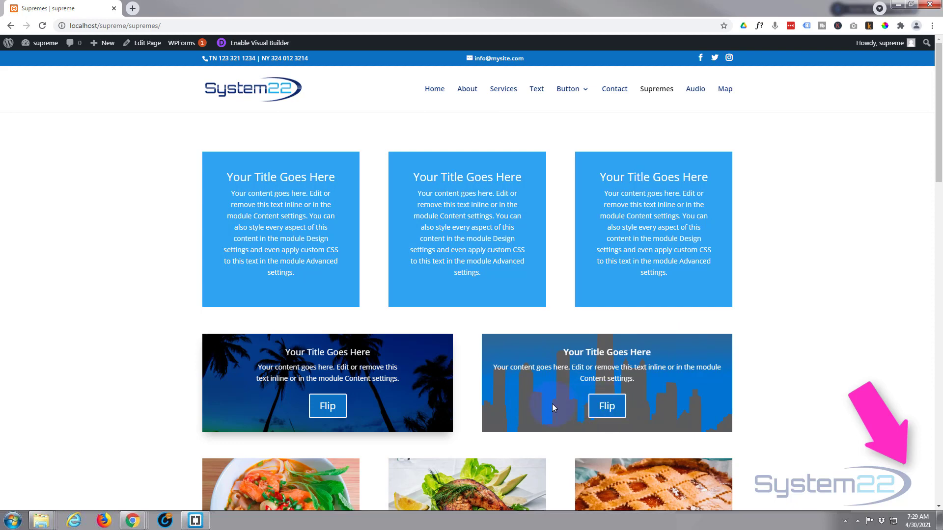
{"action": "left_click", "coordinate": [552, 404]}
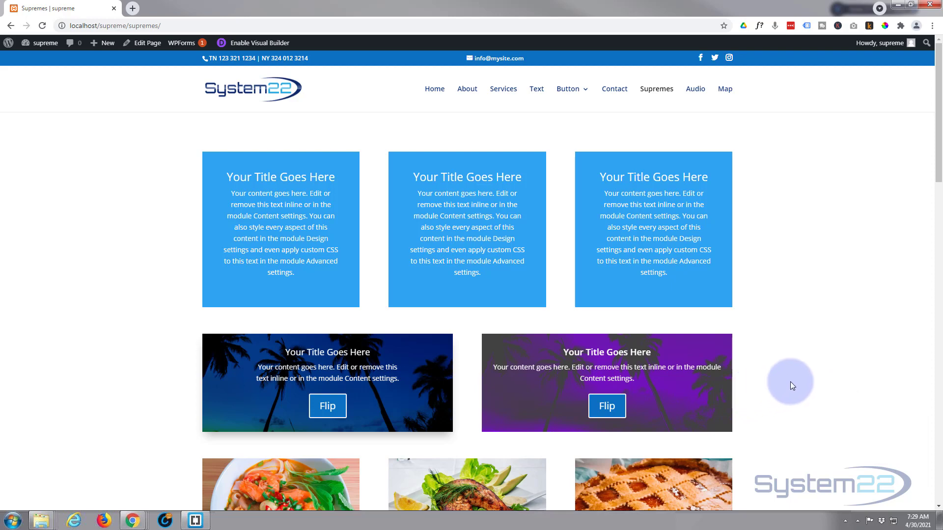
{"action": "left_click", "coordinate": [668, 402]}
Test the live flips on the left card's Back side and the city card's palm-tree side
{"action": "left_click", "coordinate": [365, 406]}
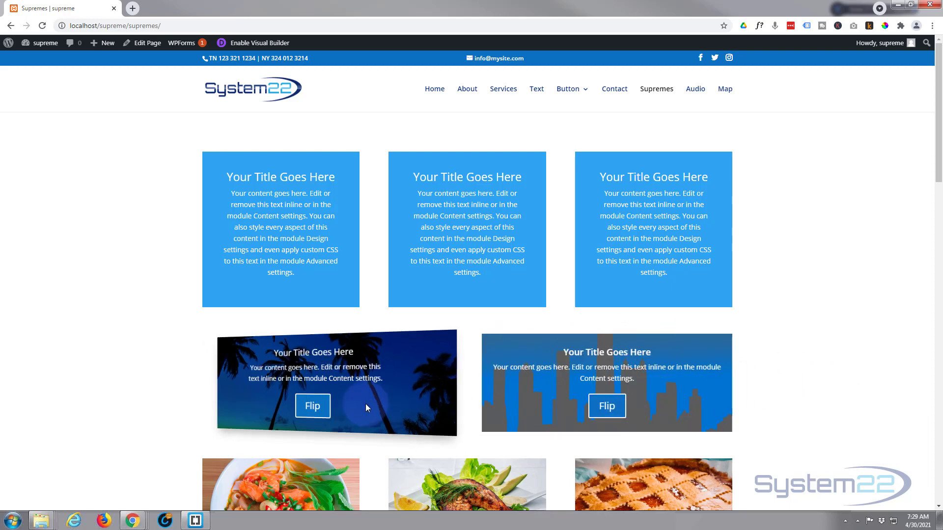
{"action": "left_click", "coordinate": [368, 406]}
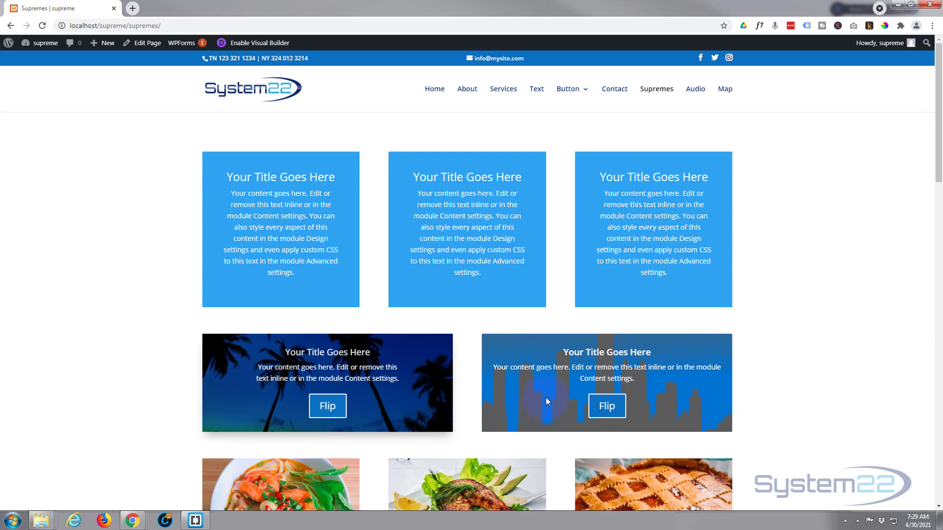
{"action": "left_click", "coordinate": [800, 369]}
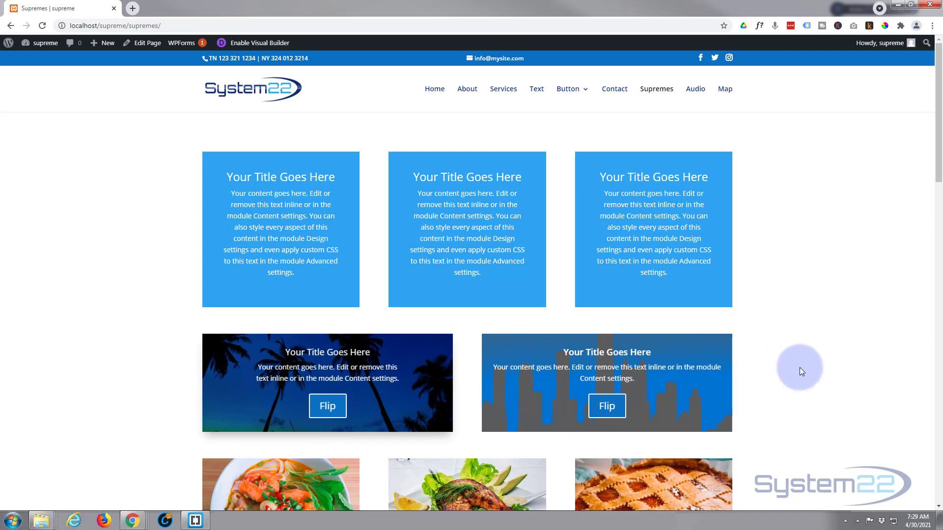
{"action": "left_click", "coordinate": [687, 403]}
{"action": "left_click", "coordinate": [670, 401]}
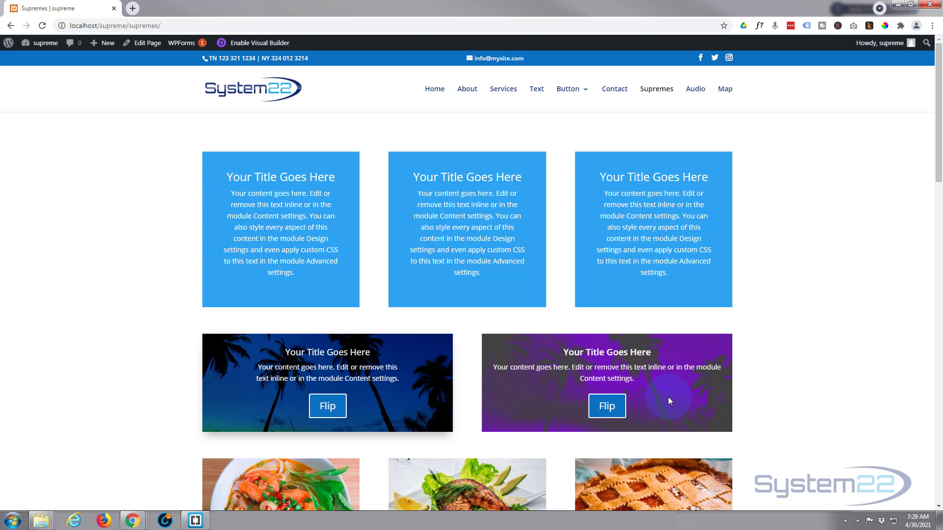
{"action": "left_click", "coordinate": [774, 377]}
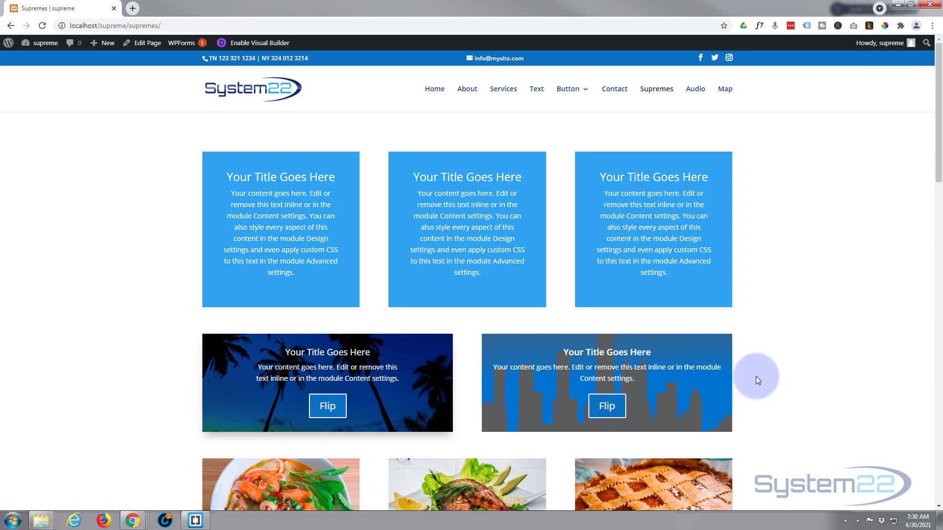
{"action": "left_click", "coordinate": [707, 395]}
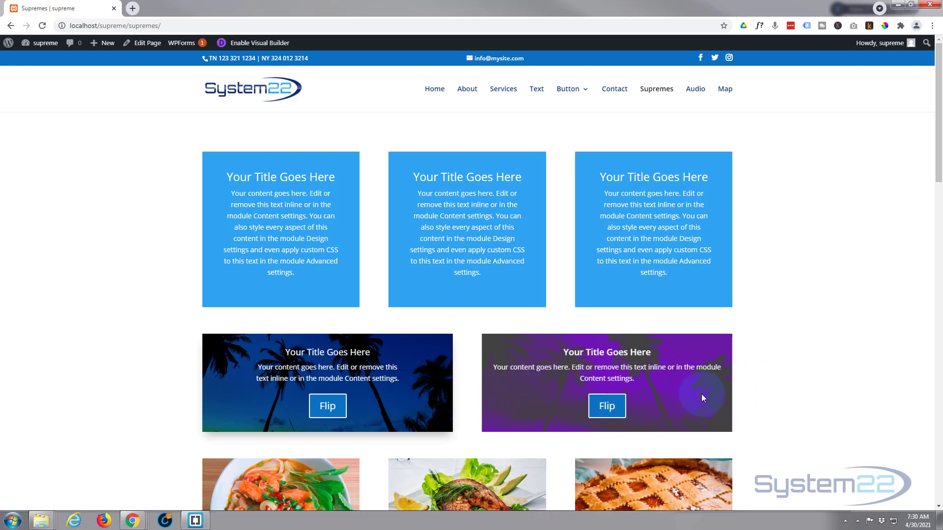
{"action": "left_click", "coordinate": [328, 406]}
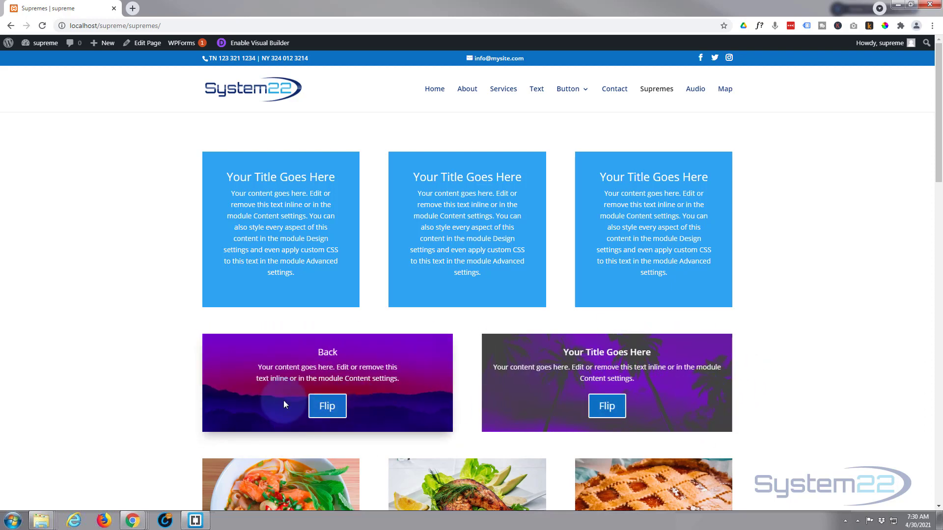